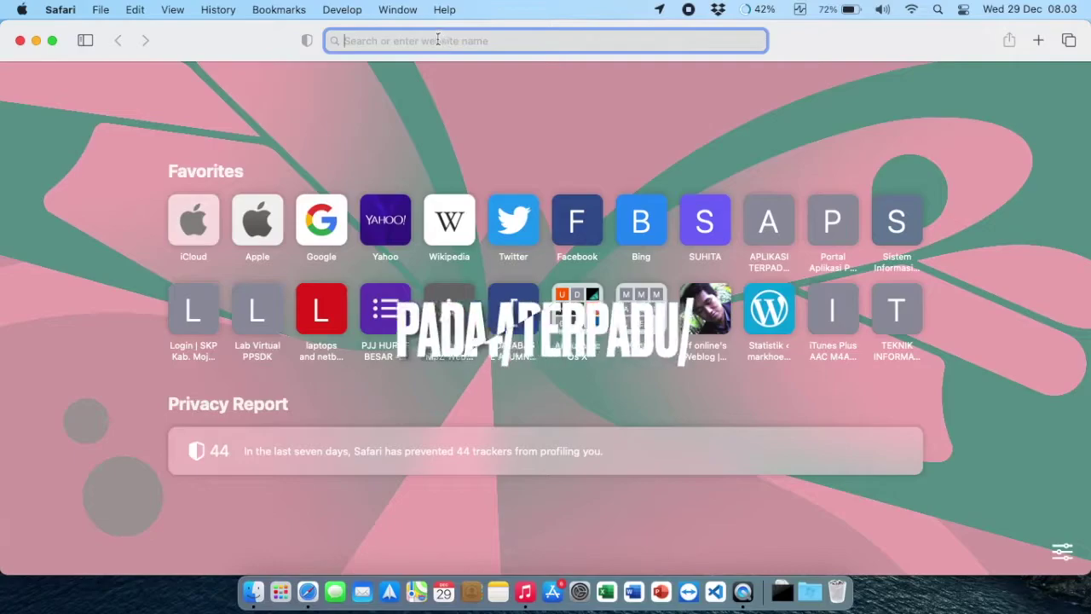
Step: Enter the address 192.168.88.124/terpadu in Safari's address bar
text(192)
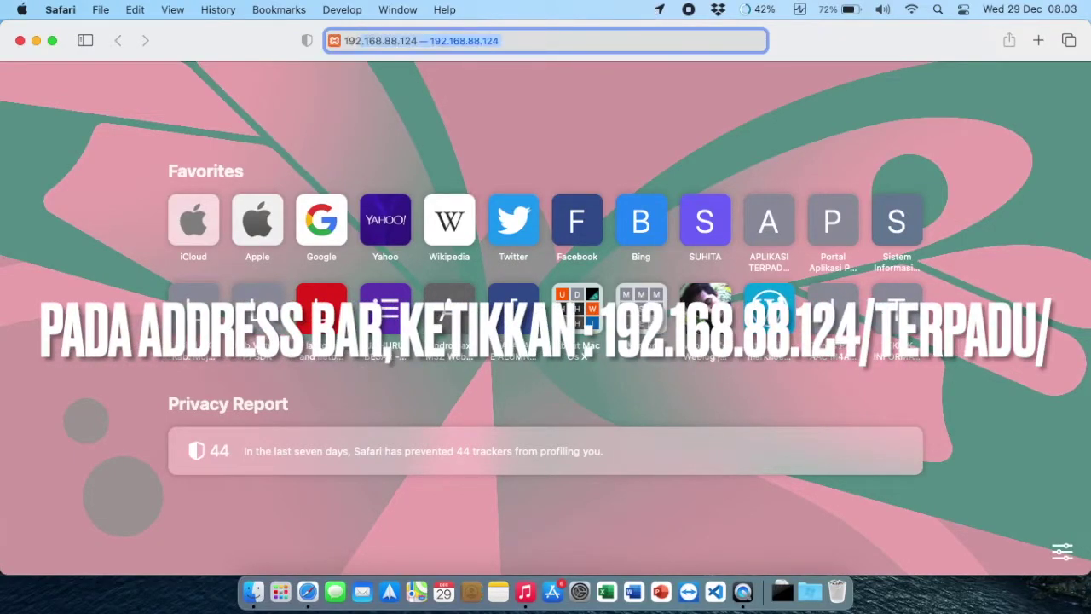
text(.168.)
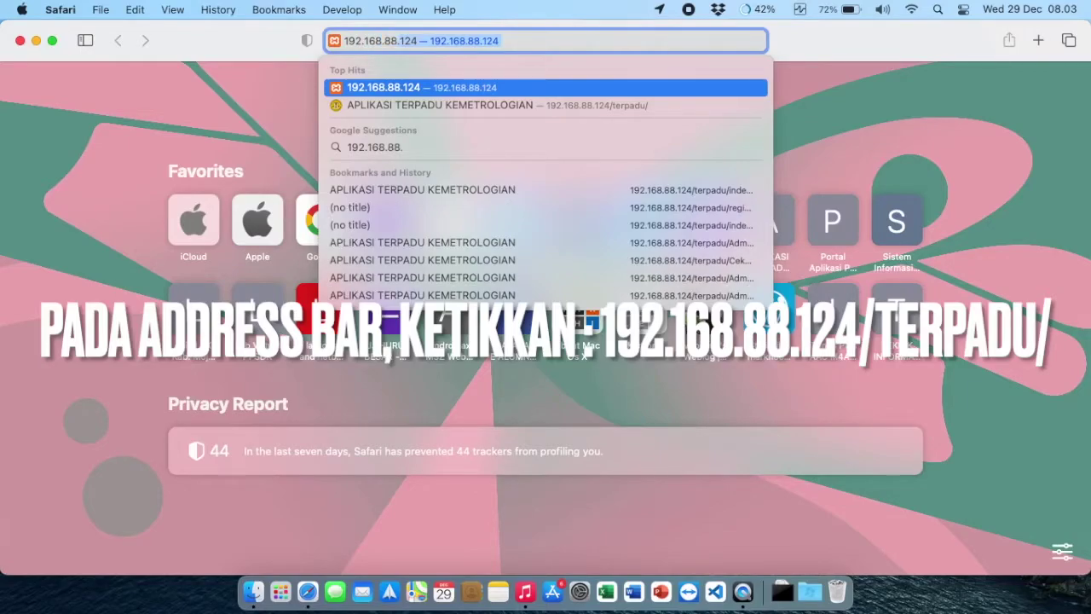
text(88.124/terpadu/)
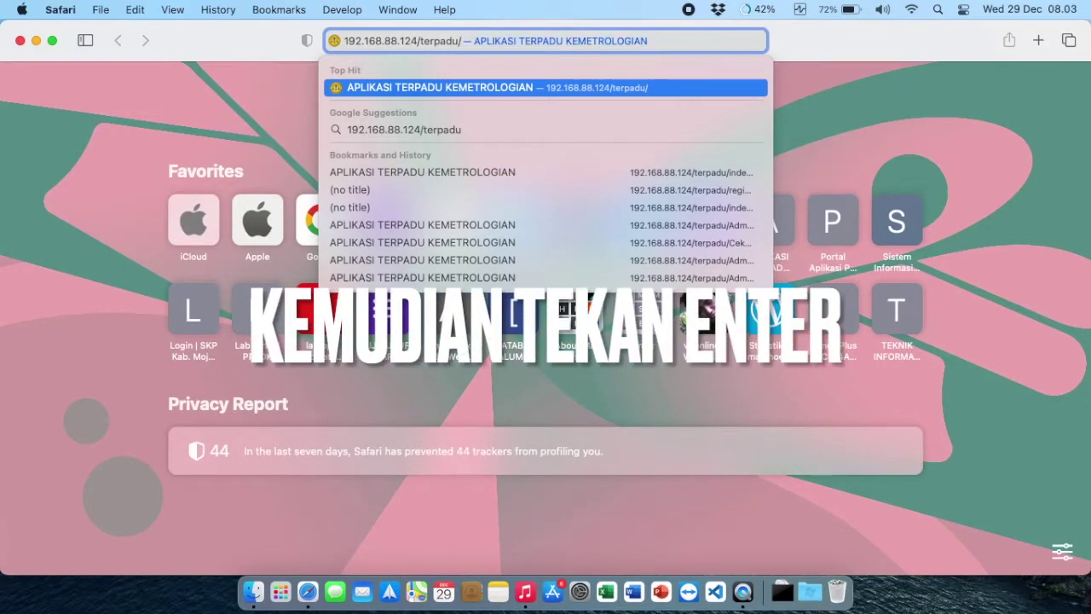
Step: Load the site, open the registration page, and enter a full name, username and e-mail
key(Return)
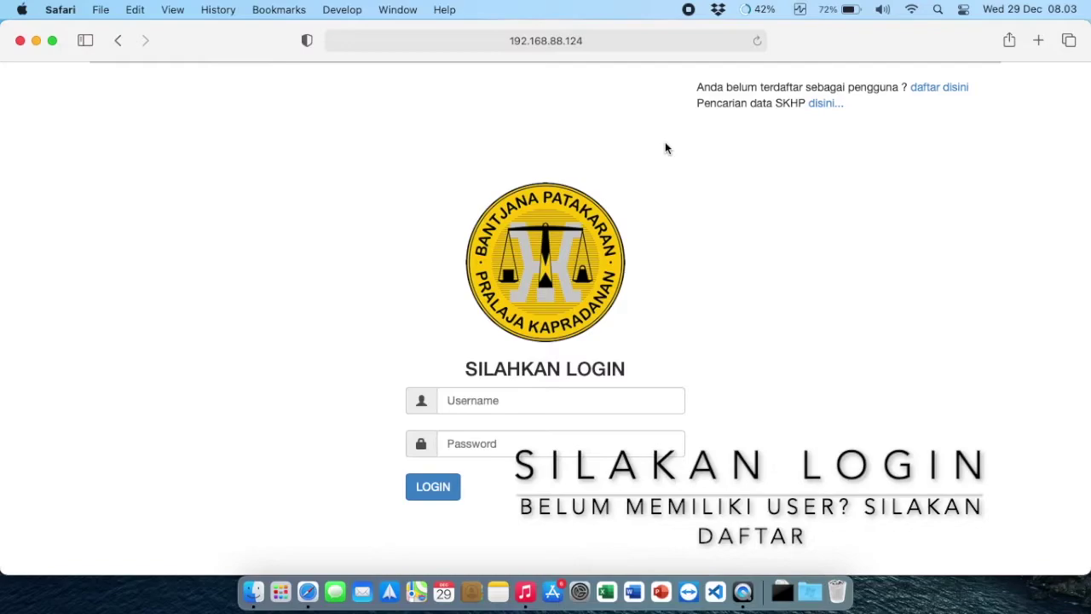
click(956, 89)
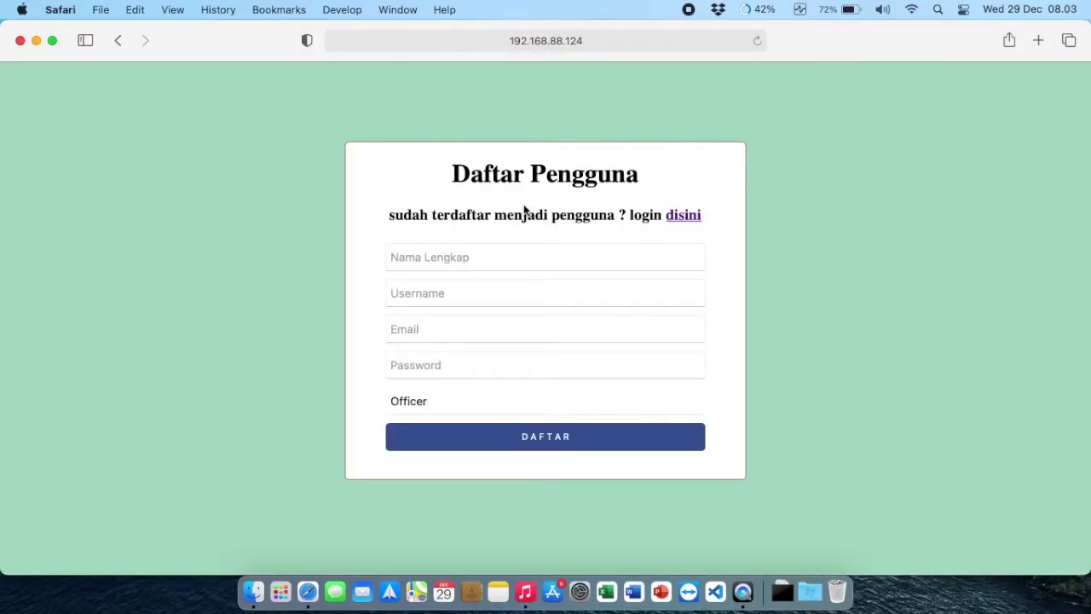
click(444, 260)
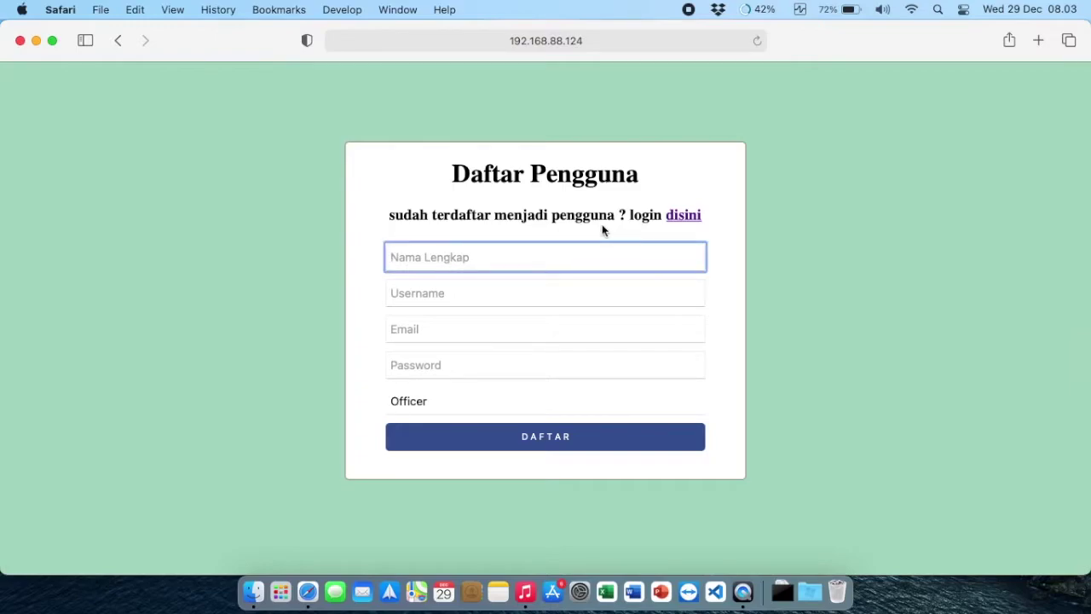
text(Nama)
key(Tab)
text(nama)
key(Tab)
text(nama)
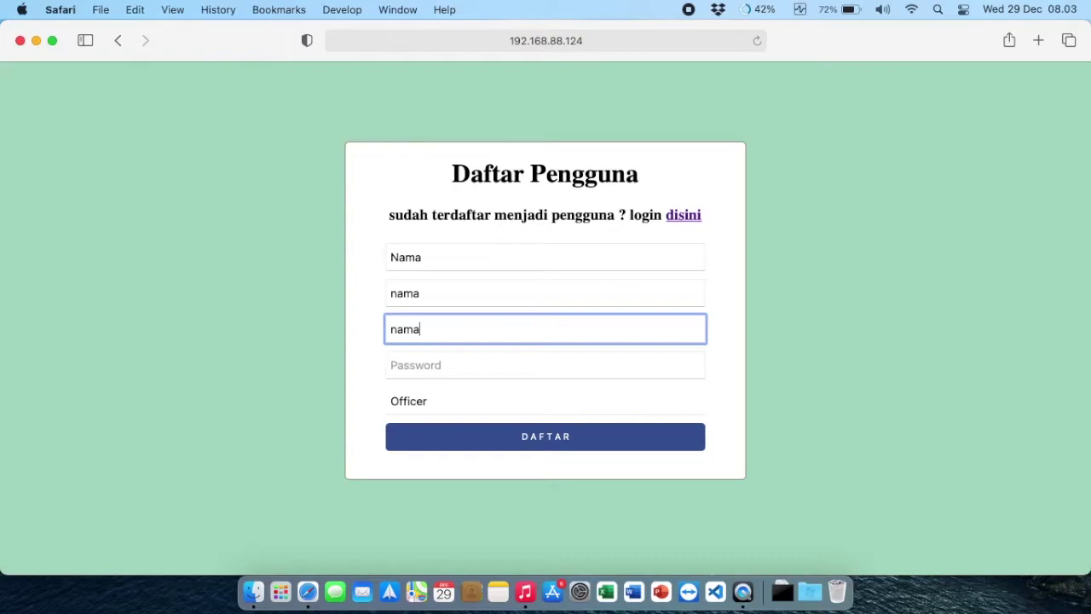
text(@mmmmm.com)
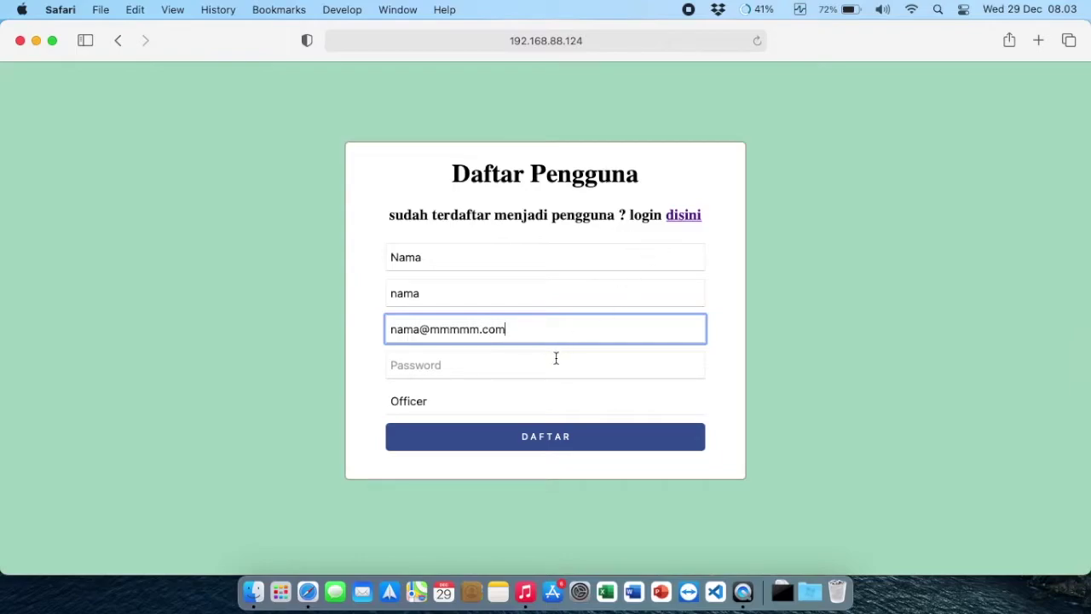
Step: Enter a password after declining Safari's suggested strong password, with the role left as Officer
click(555, 359)
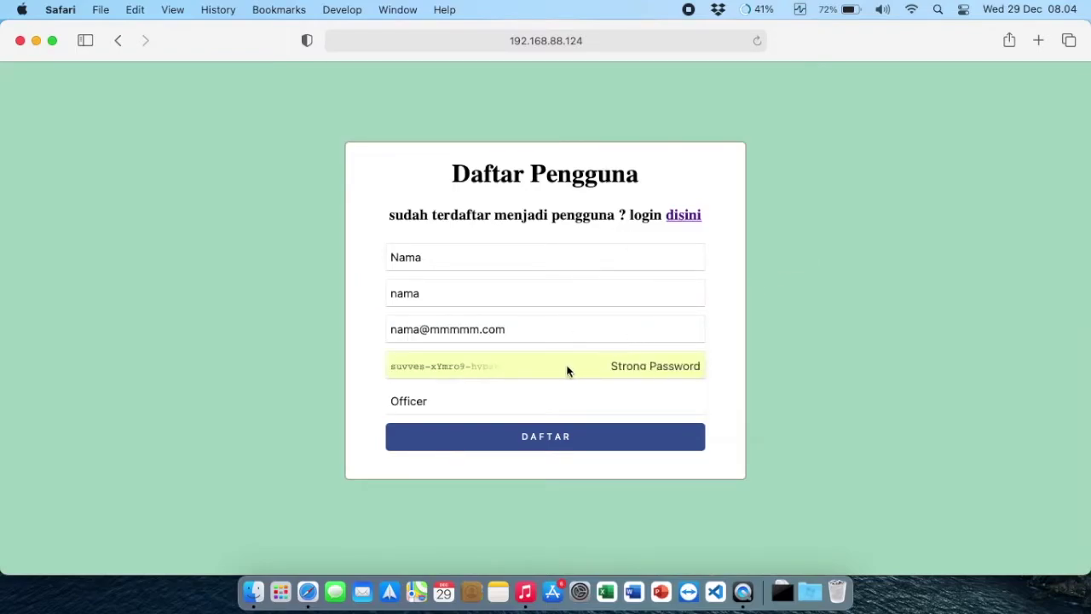
click(568, 370)
click(777, 408)
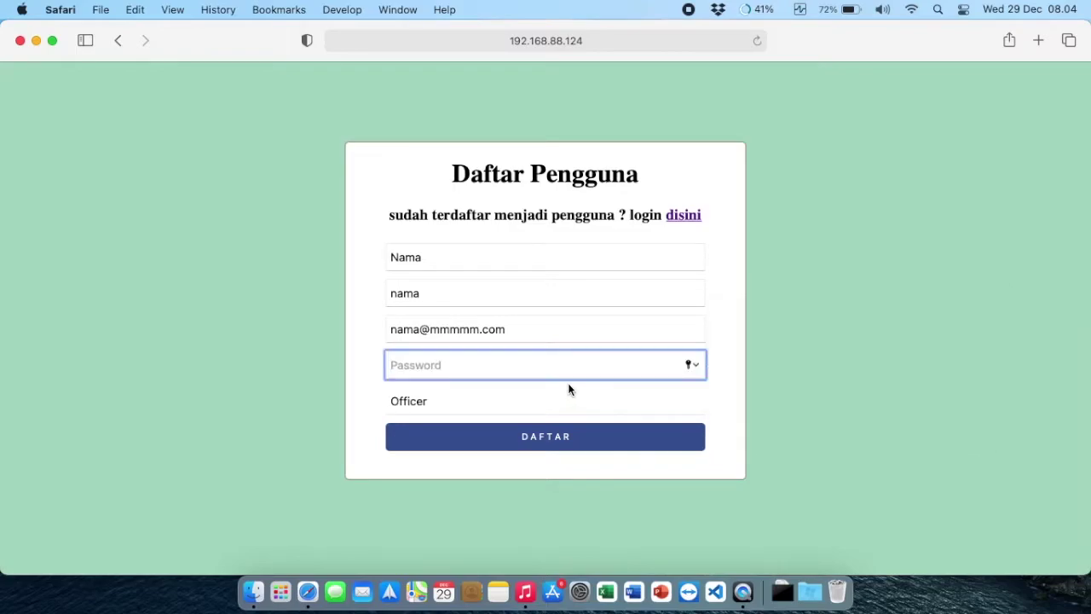
text(12345)
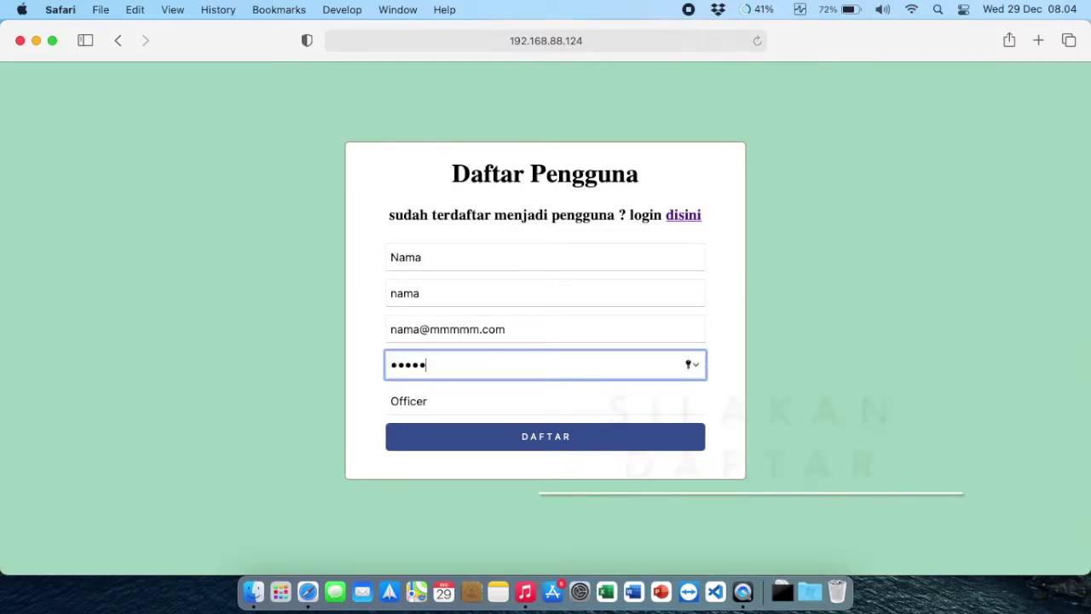
click(416, 404)
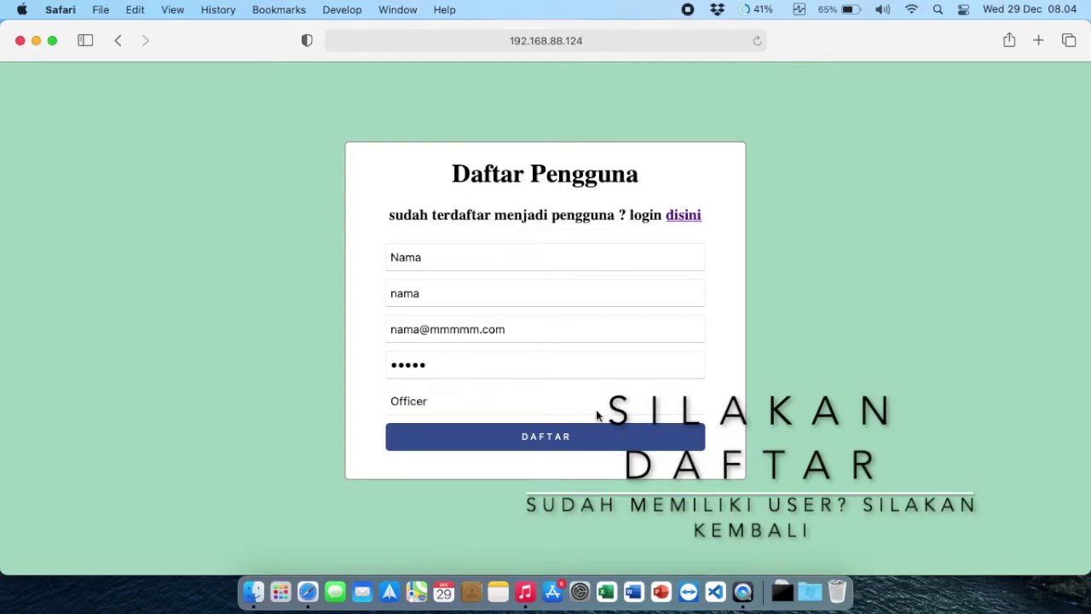
Step: Return to login, decline saving the password, and sign in with the admin username and password
click(697, 217)
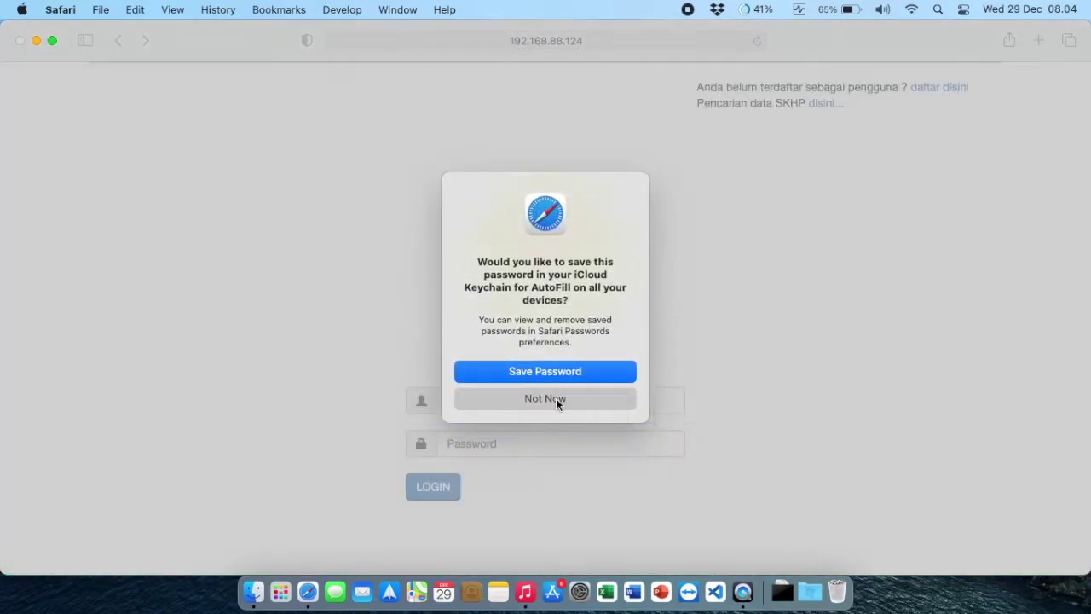
click(556, 399)
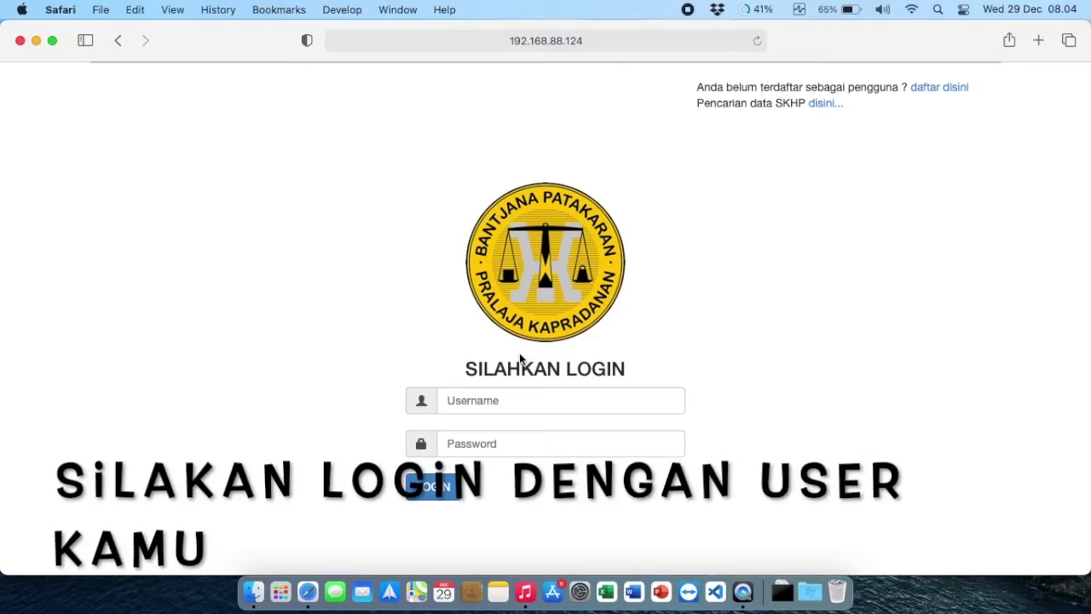
click(487, 407)
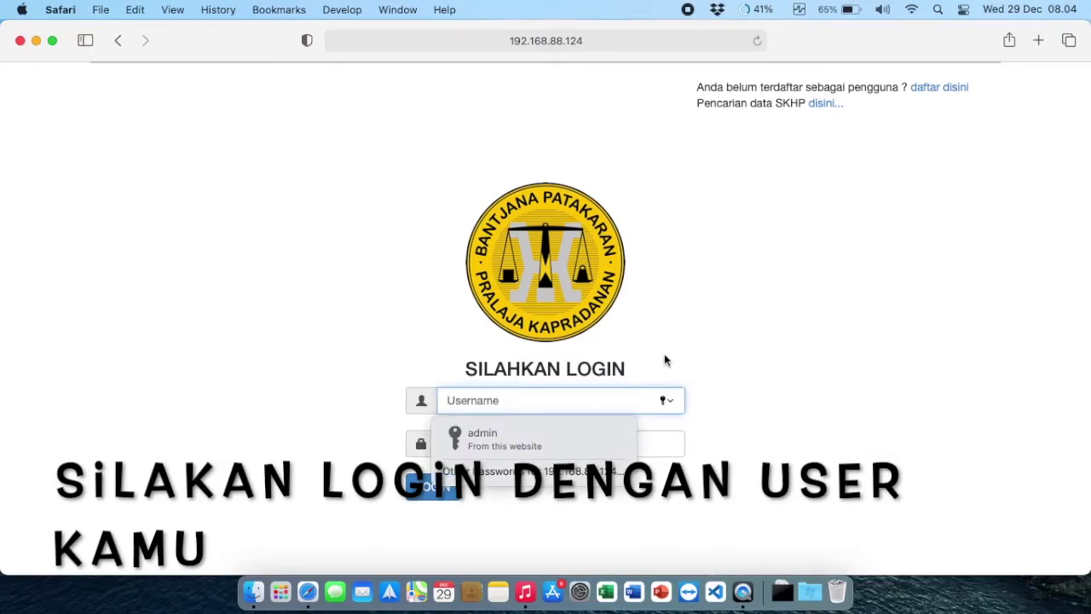
text(admin)
key(Tab)
text(•••••••)
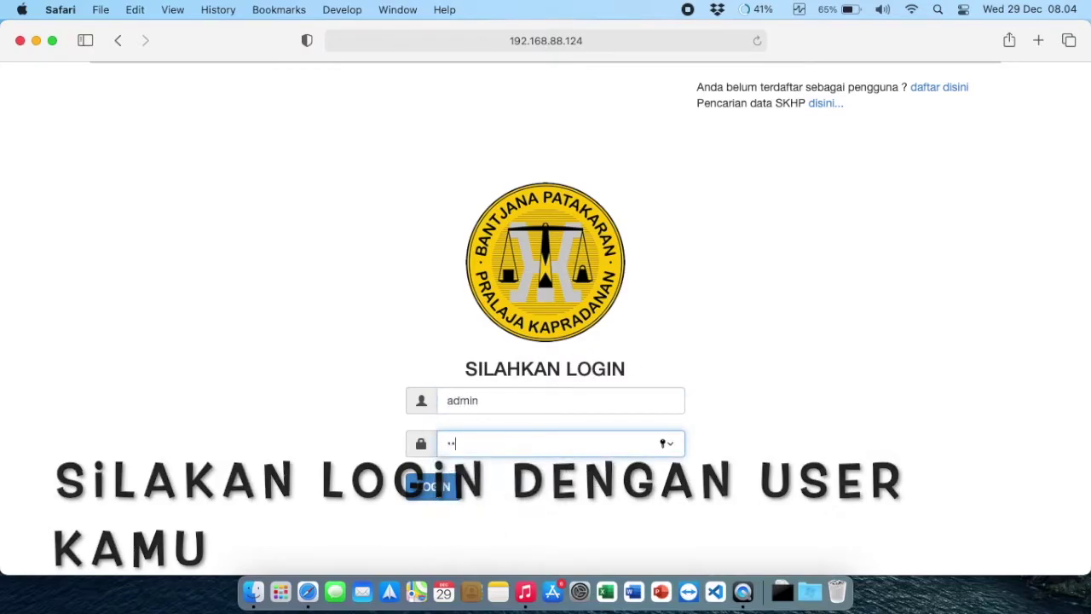
text(•)
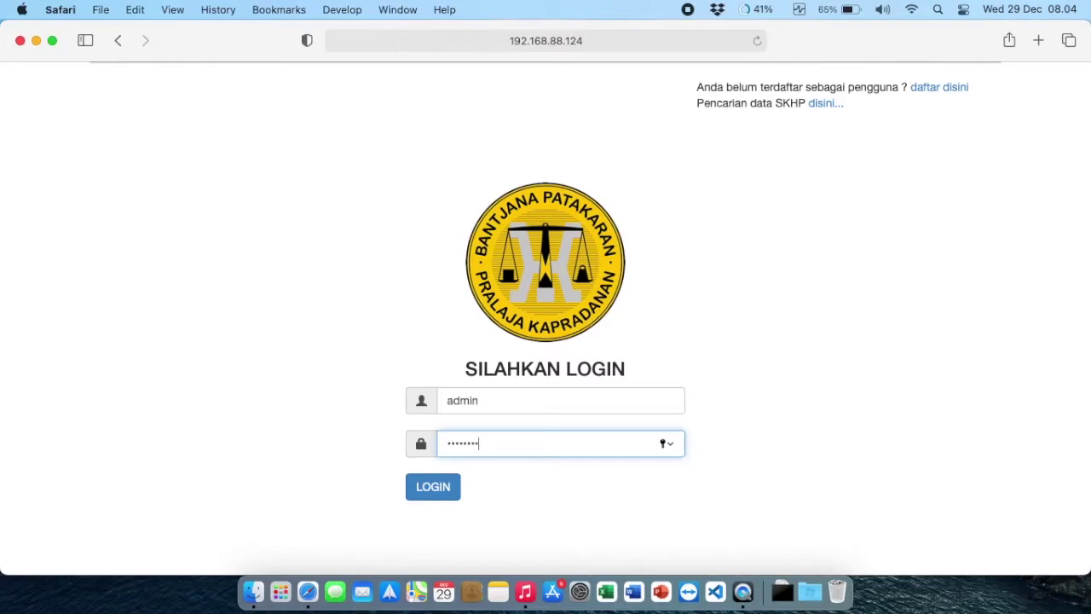
click(436, 490)
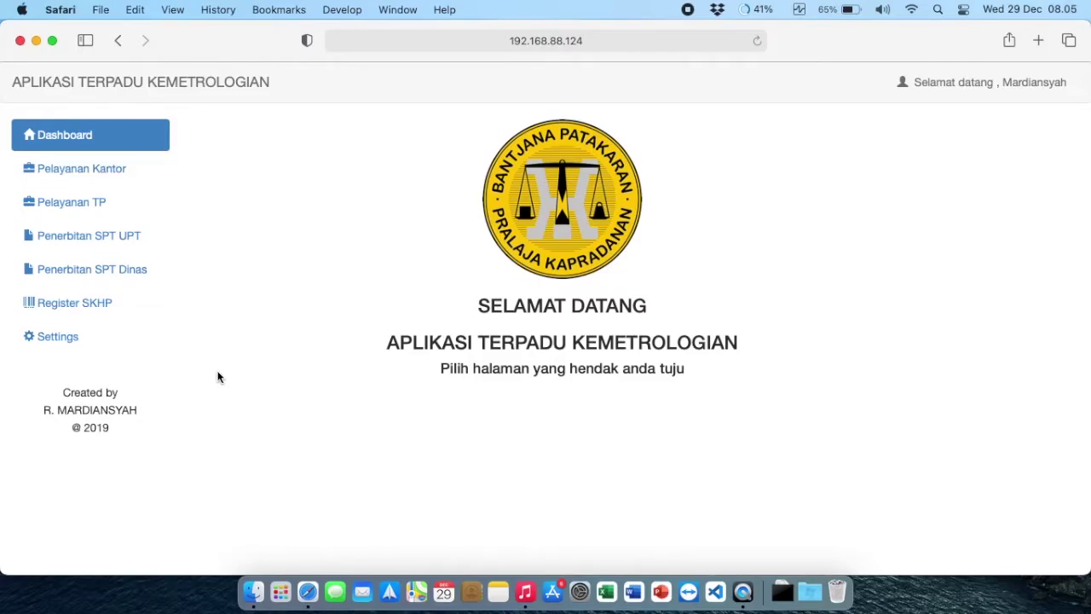
Step: Go through Pelayanan Kantor and Pelayanan TP to Penerbitan SPT UPT and start a new SPT entry
click(109, 172)
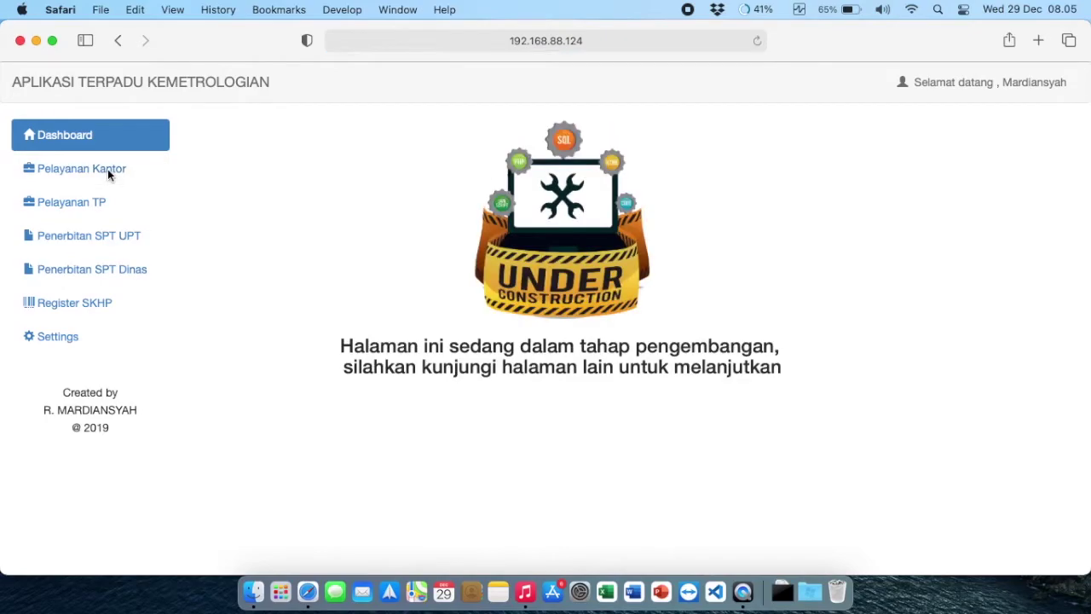
click(96, 196)
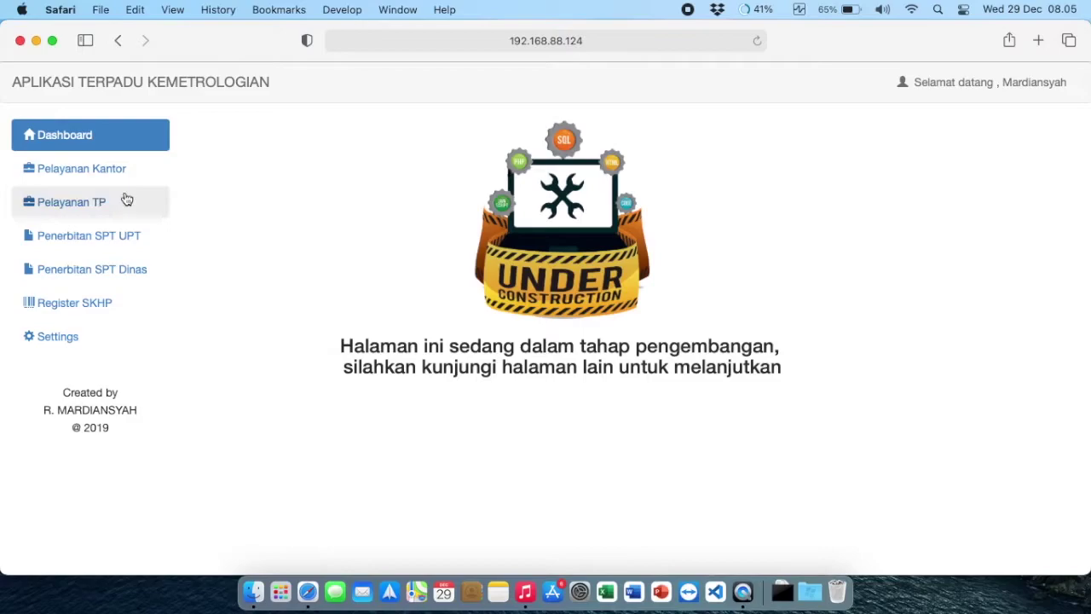
click(93, 236)
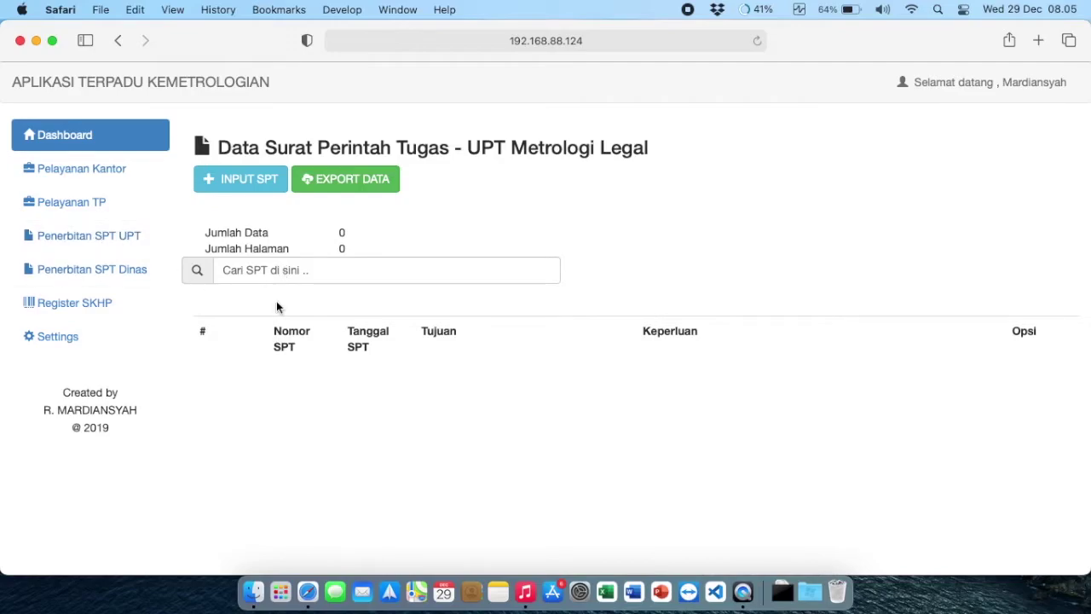
click(237, 182)
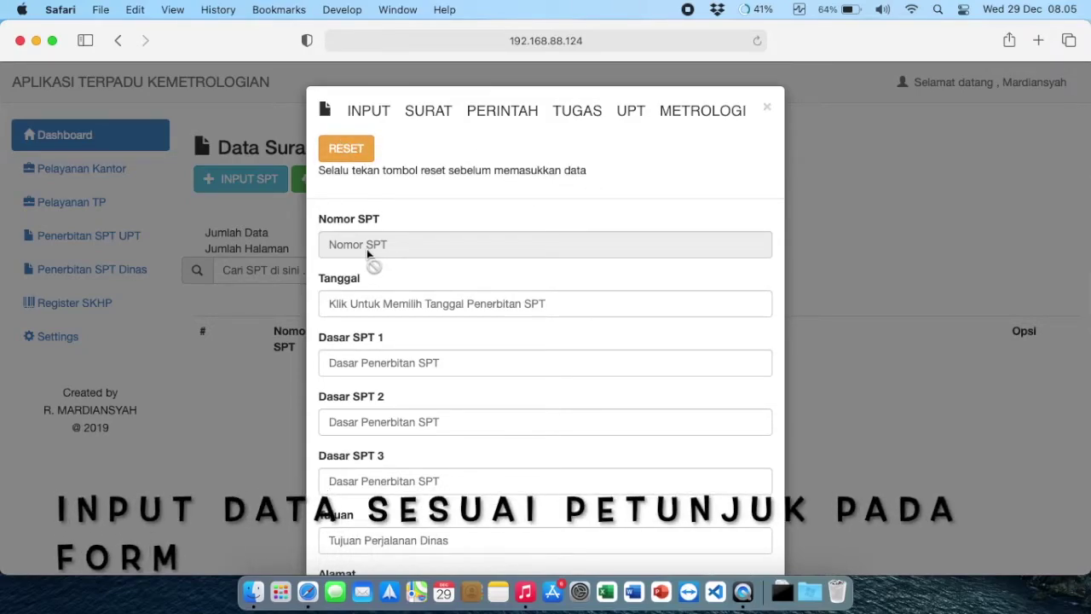
scroll(369, 256, down, 1)
Step: Set Tanggal to 2021-12-29 and Dasar SPT 1 to 'UUML No. 2 Tahun 1981 tentang Metrologi Legal'
scroll(372, 265, down, 2)
click(371, 271)
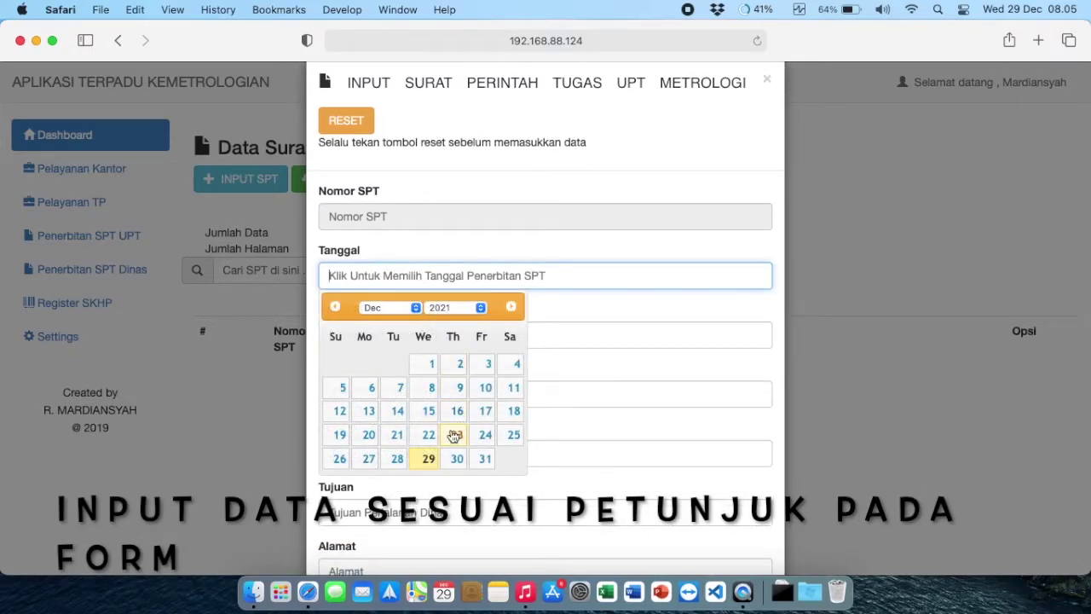
click(428, 459)
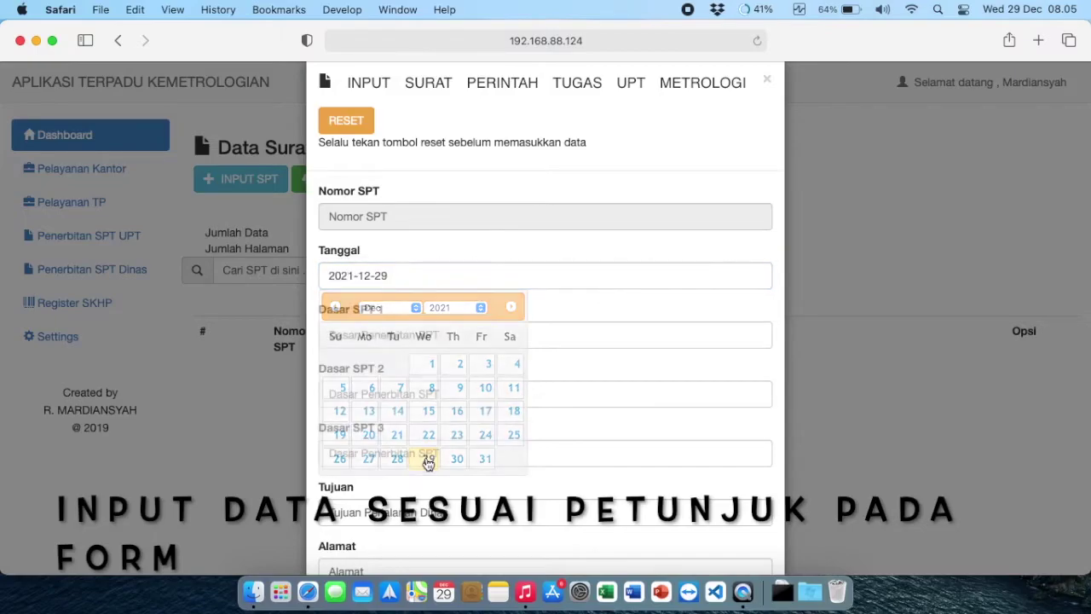
click(334, 335)
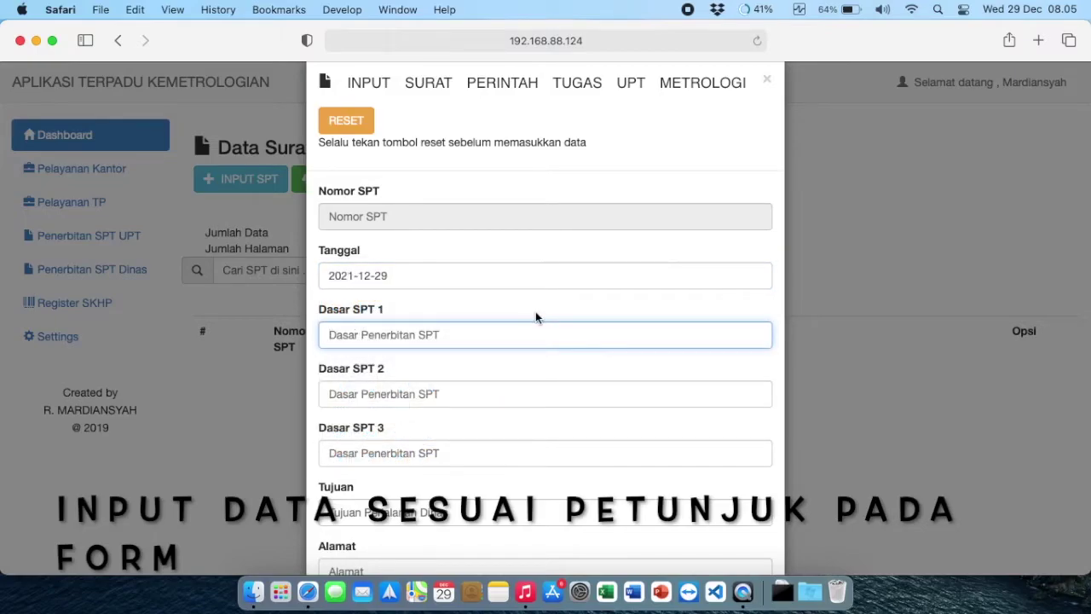
text(UUML No. 2 Tahun 199)
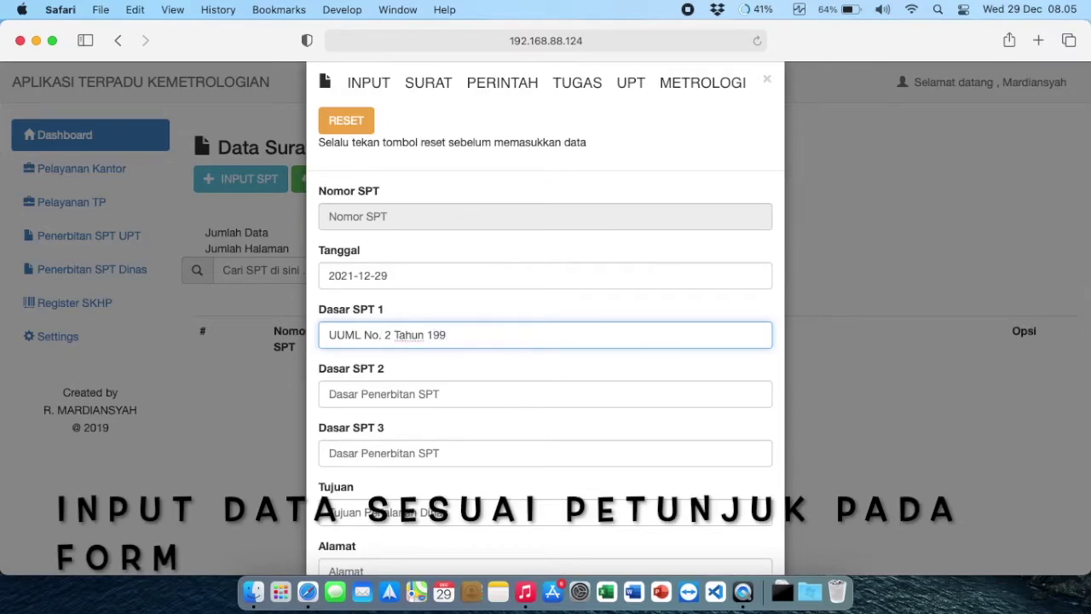
key(BackSpace)
text(81 tentanga)
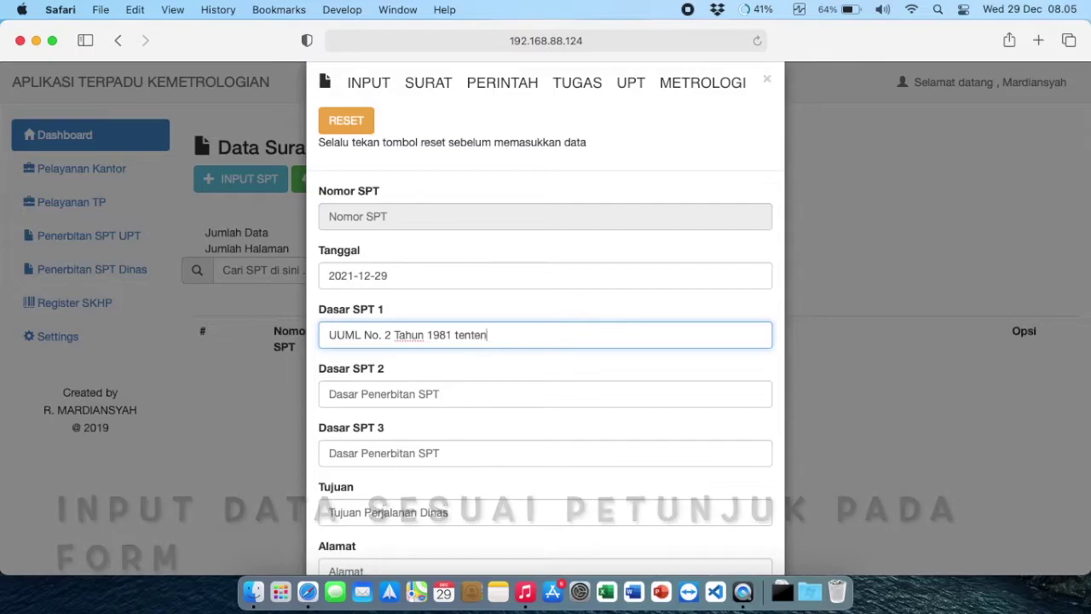
key(BackSpace)
key(BackSpace)
key(BackSpace)
key(BackSpace)
text(ng Me)
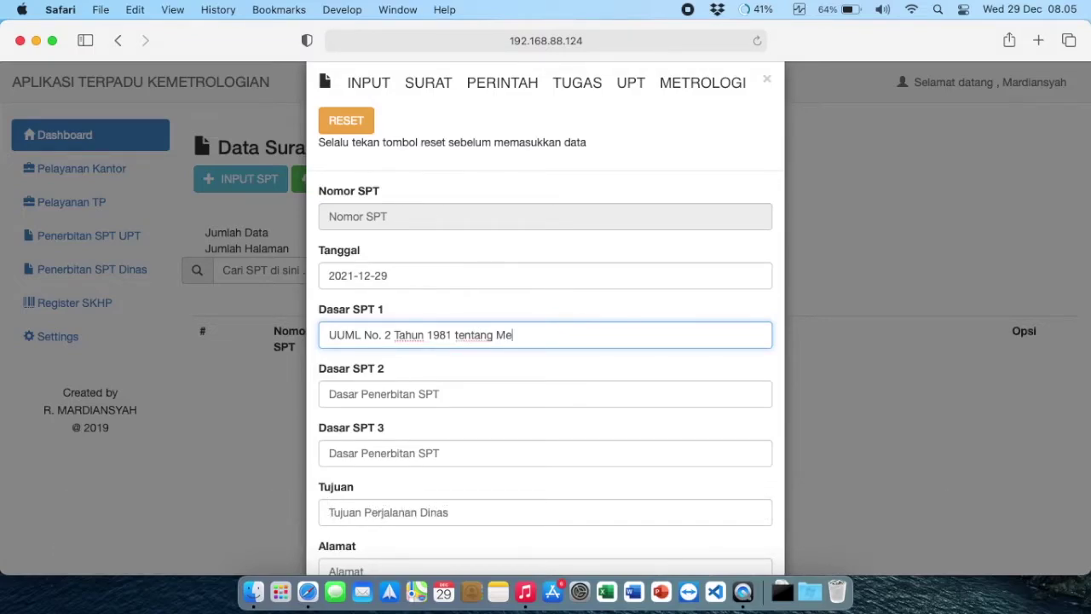
text(trologi Legal)
Step: Fill Dasar SPT 2 with 'Permohonan PT. MAJU BERSAMA nomor xxxx/2021 tentang permohonan tera ulang'
click(497, 388)
text(Perm)
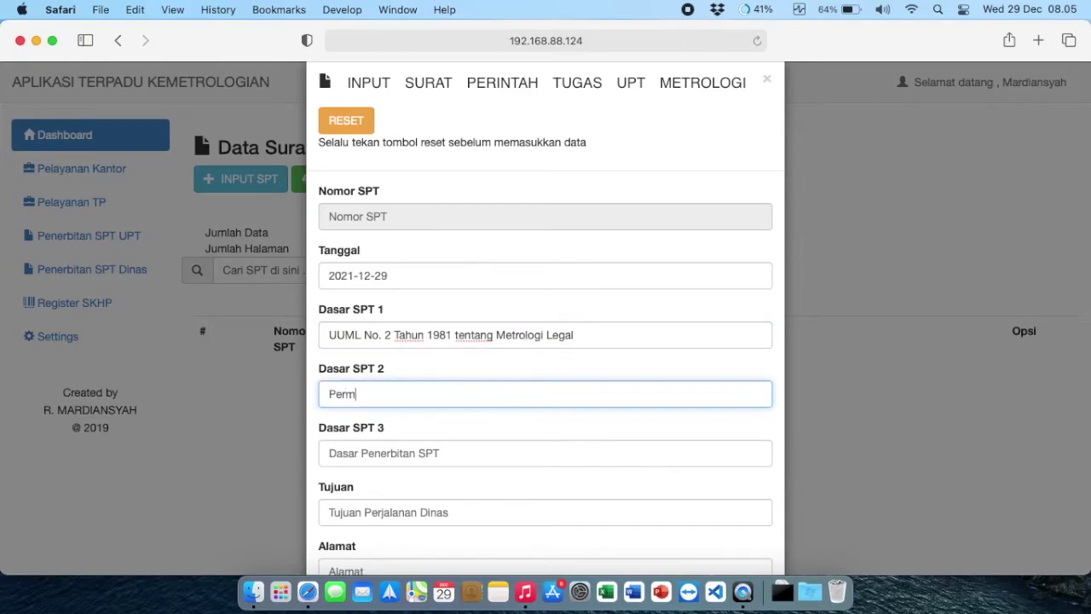
text(ohonan PT)
text( A)
key(BackSpace)
key(BackSpace)
text(. MAJU )
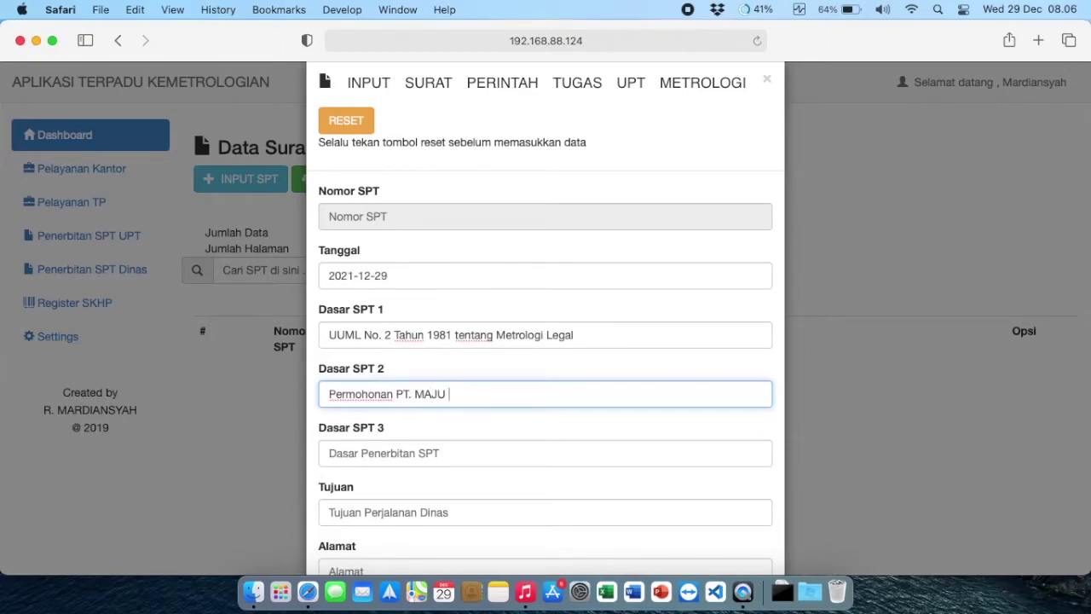
text(BERSAMA)
key(BackSpace)
key(BackSpace)
text(AMA nom)
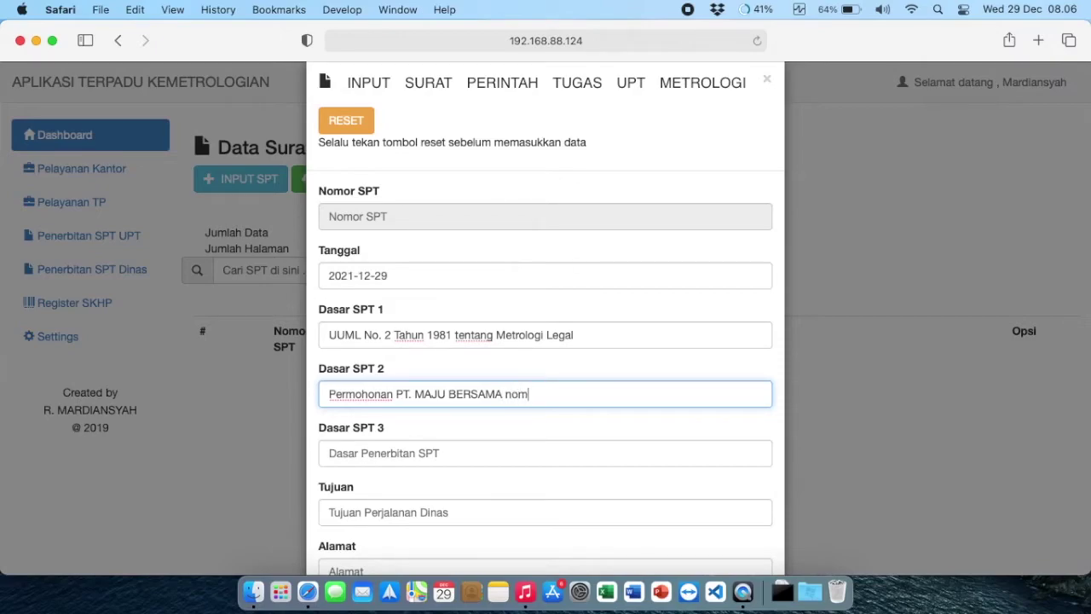
text(or xxxx/2021 tentant)
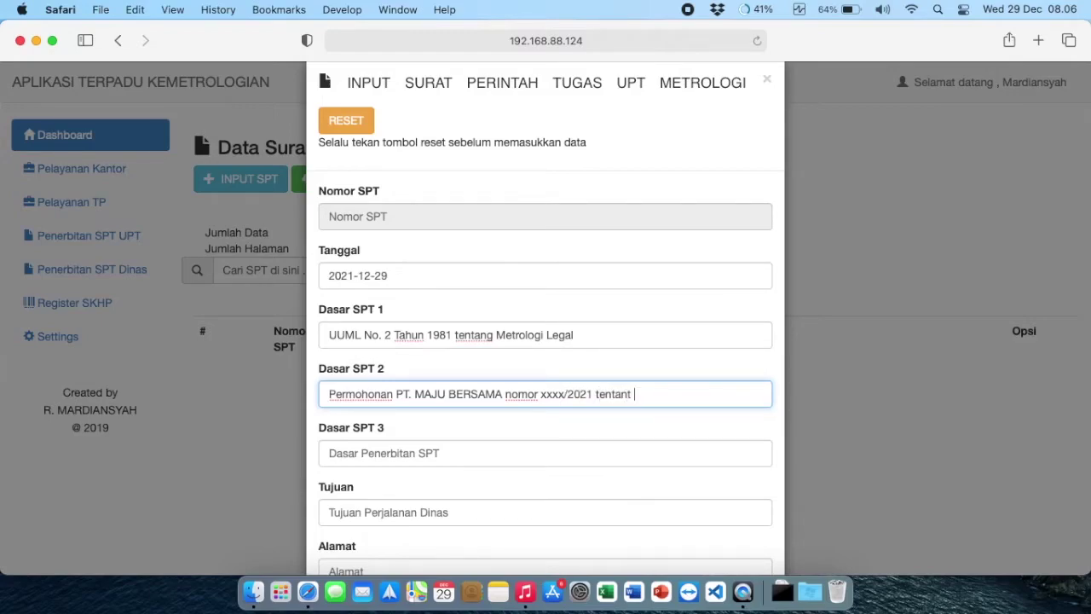
key(BackSpace)
key(BackSpace)
text(g permojo)
key(BackSpace)
key(BackSpace)
text(honan )
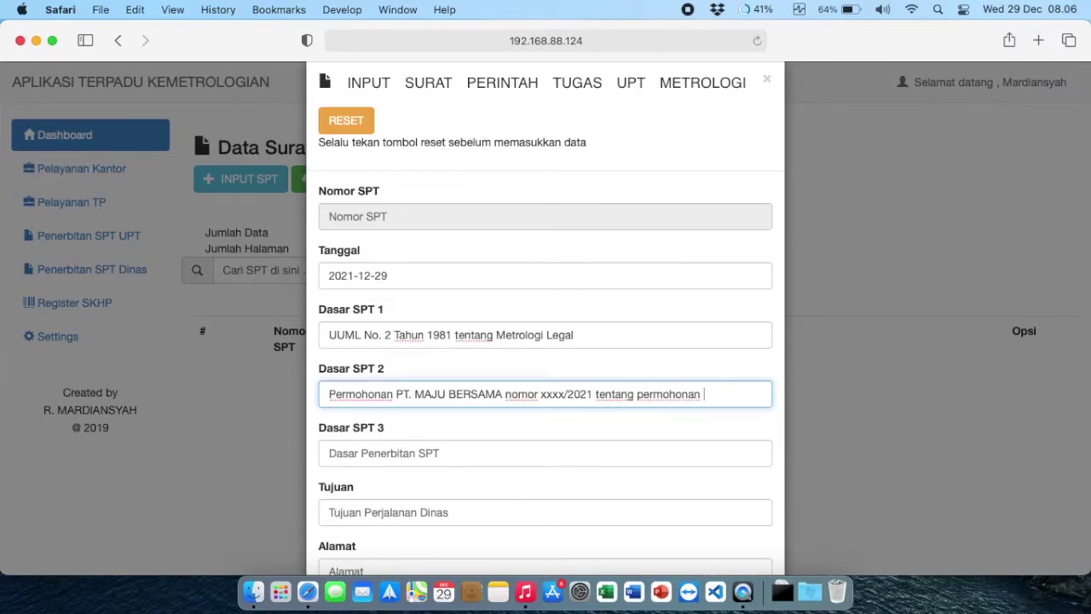
text(tera ulang)
scroll(566, 447, down, 3)
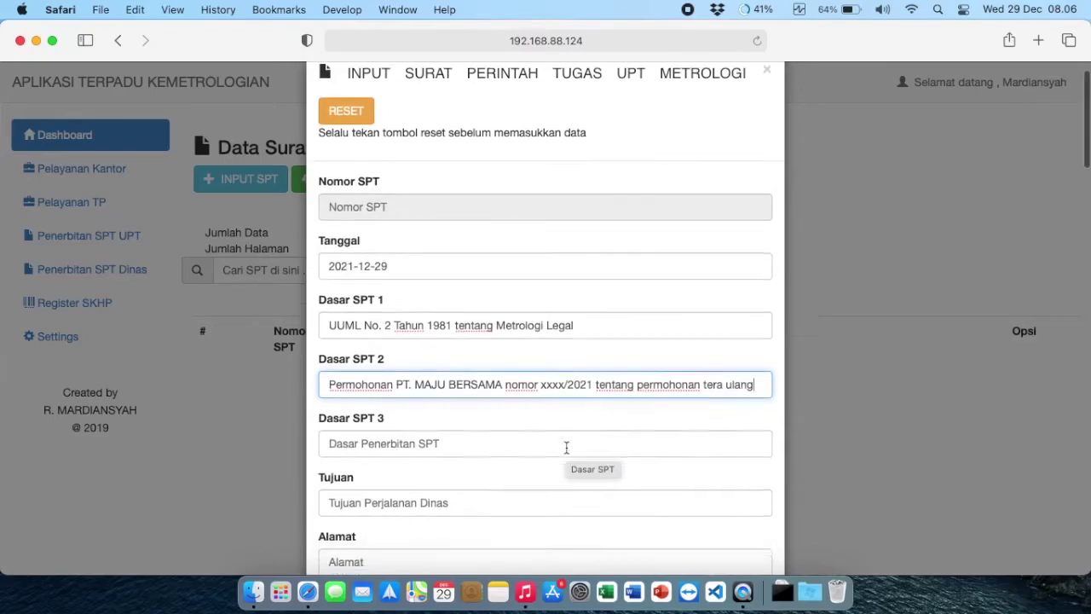
Step: Set Tujuan to 'PT. Maju Bersama'
click(480, 406)
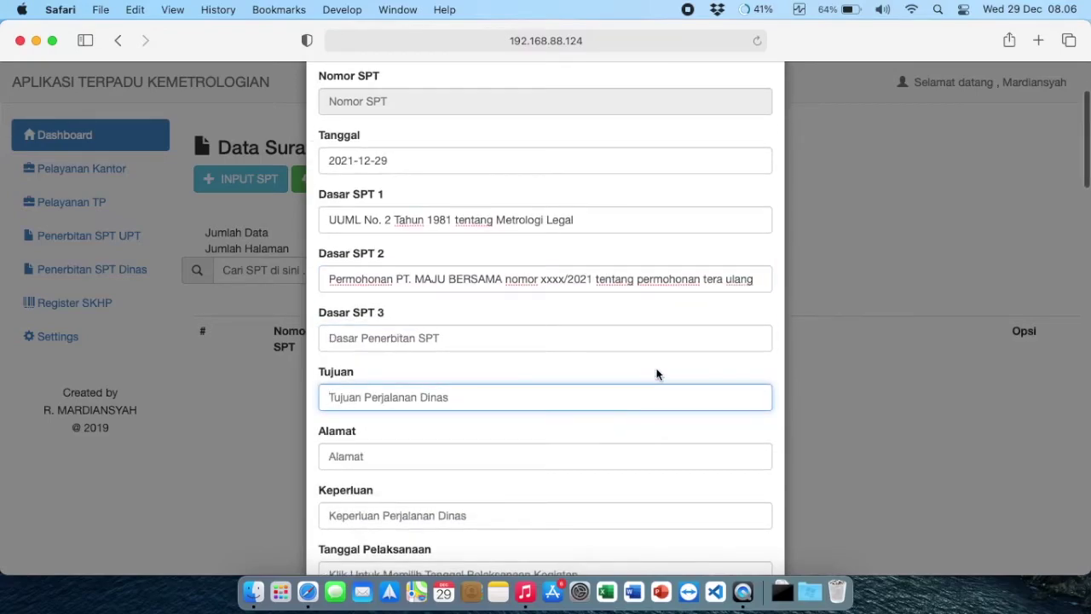
text(PT. )
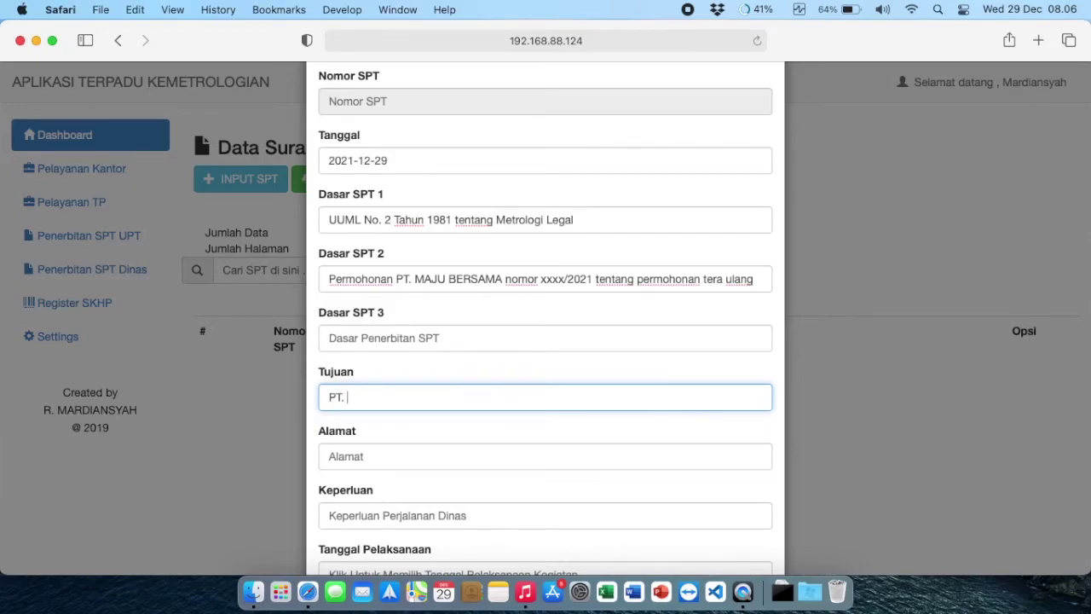
text(Maju Bersma)
key(BackSpace)
key(BackSpace)
key(BackSpace)
text(sama)
Step: Enter the company's address in the Alamat field
click(528, 452)
text(N)
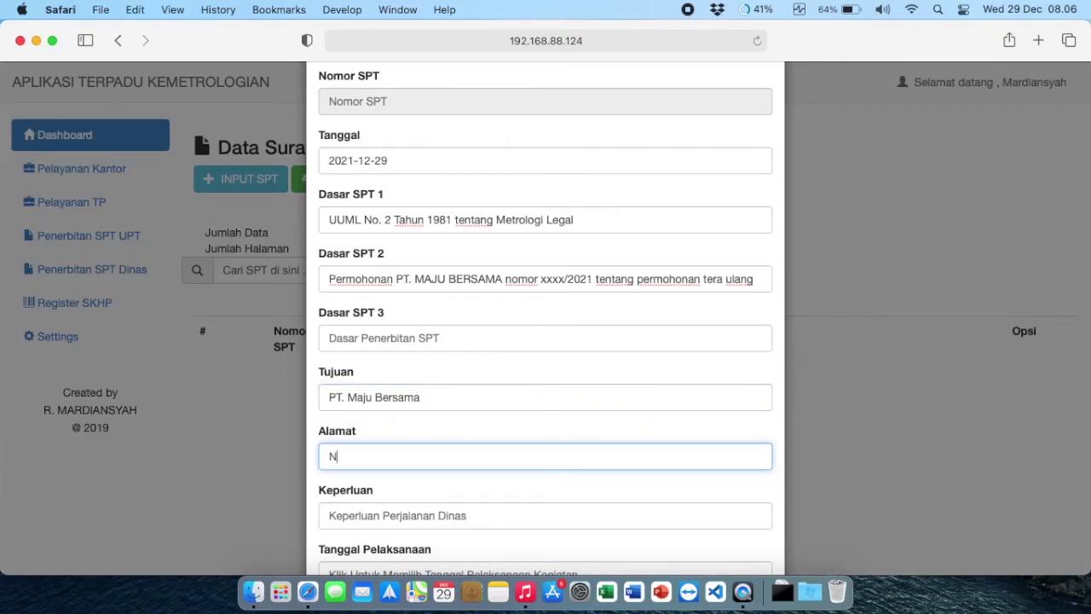
text(IP BI)
key(BackSpace)
text(iok XX-1,)
text(camatan Ngoro, Kabupaten Mojokerto)
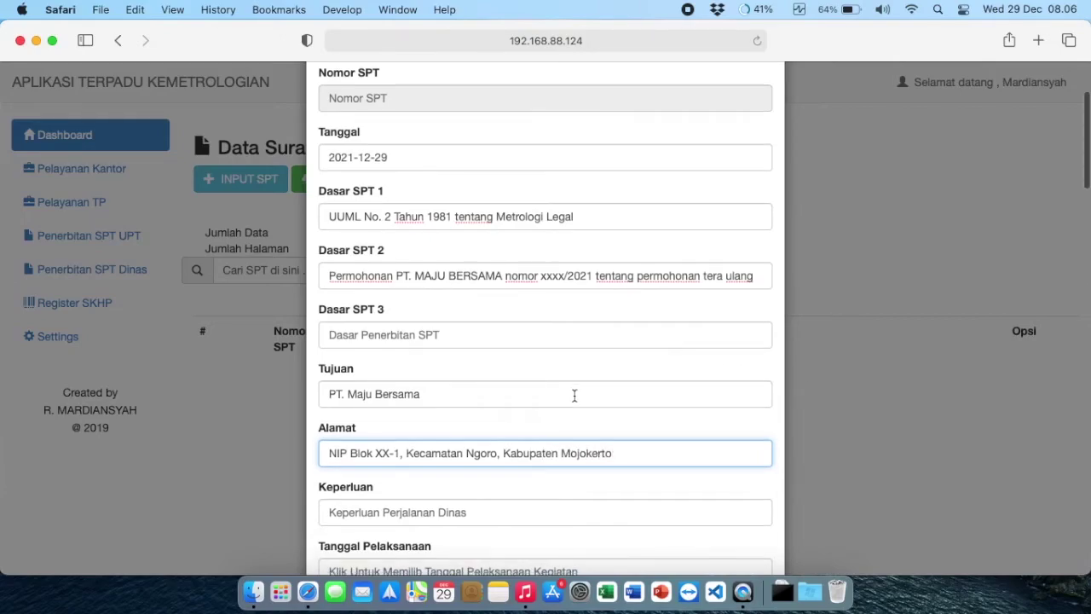
scroll(575, 394, down, 3)
scroll(575, 396, down, 2)
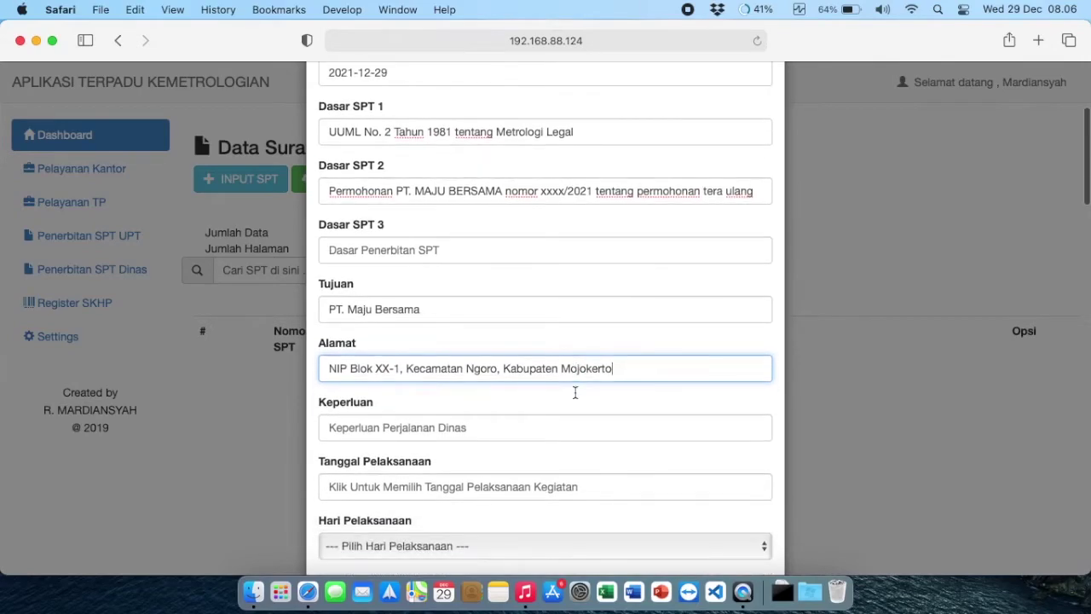
Step: Set Keperluan to 'Pelayanan Tera Ulang'
click(521, 429)
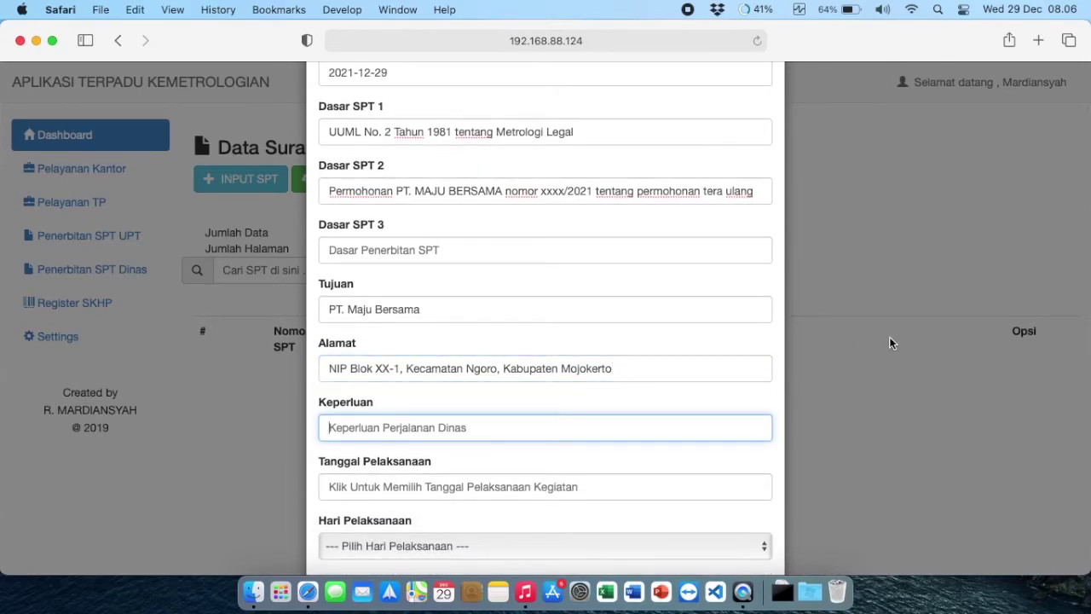
text(Melaksanakan)
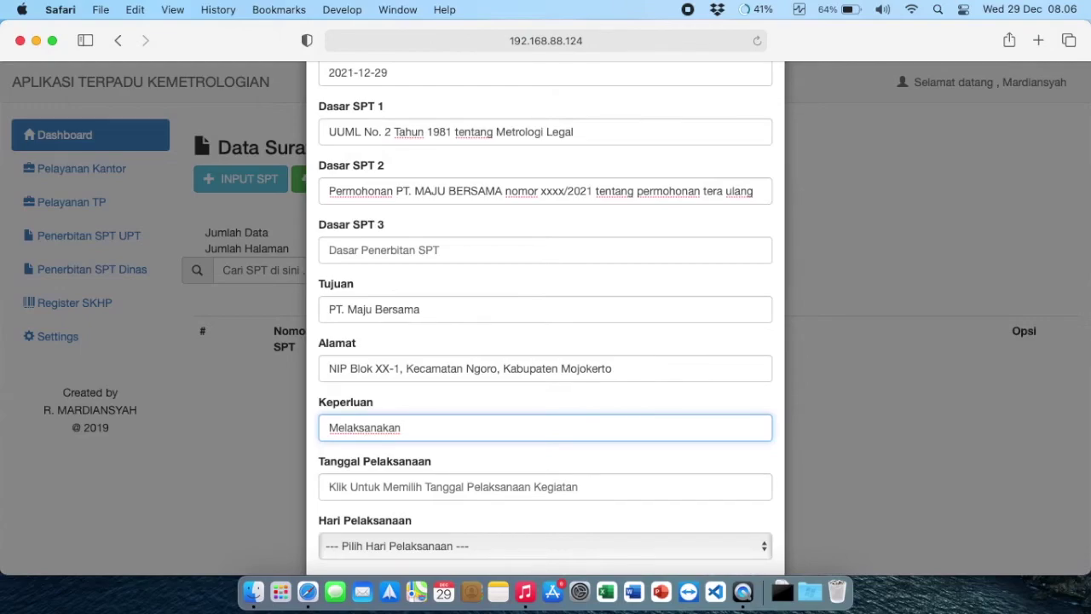
key(BackSpace)
key(BackSpace)
key(BackSpace)
key(BackSpace)
key(BackSpace)
key(BackSpace)
key(BackSpace)
key(BackSpace)
key(BackSpace)
key(BackSpace)
key(BackSpace)
key(BackSpace)
text(Pelayanan Tera Ulang)
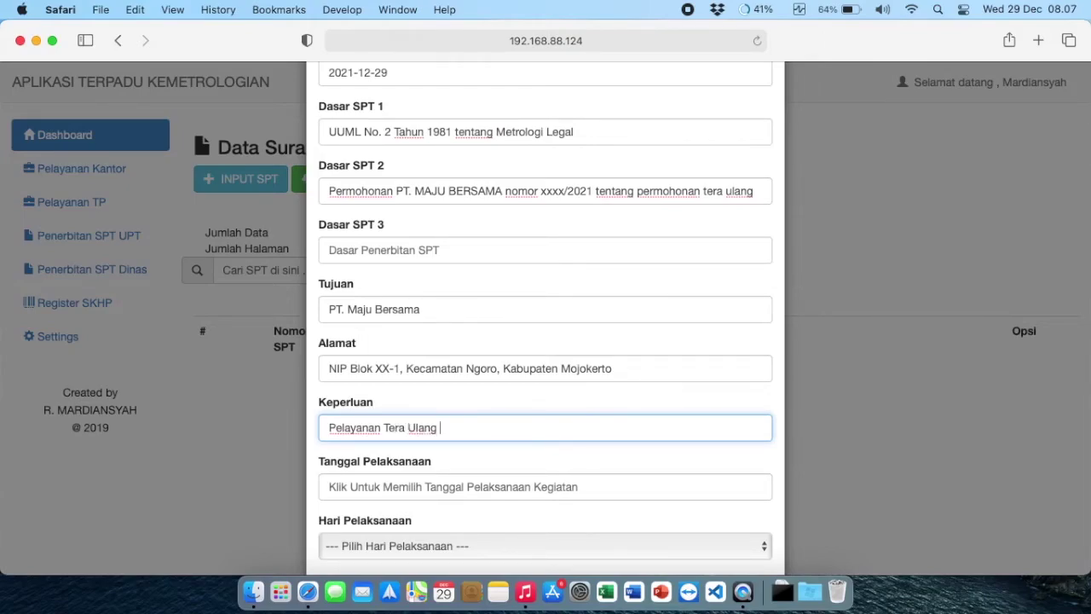
Step: Set Tanggal Pelaksanaan to 29 December 2021 and Hari Pelaksanaan to Rabu
scroll(398, 360, down, 2)
click(403, 442)
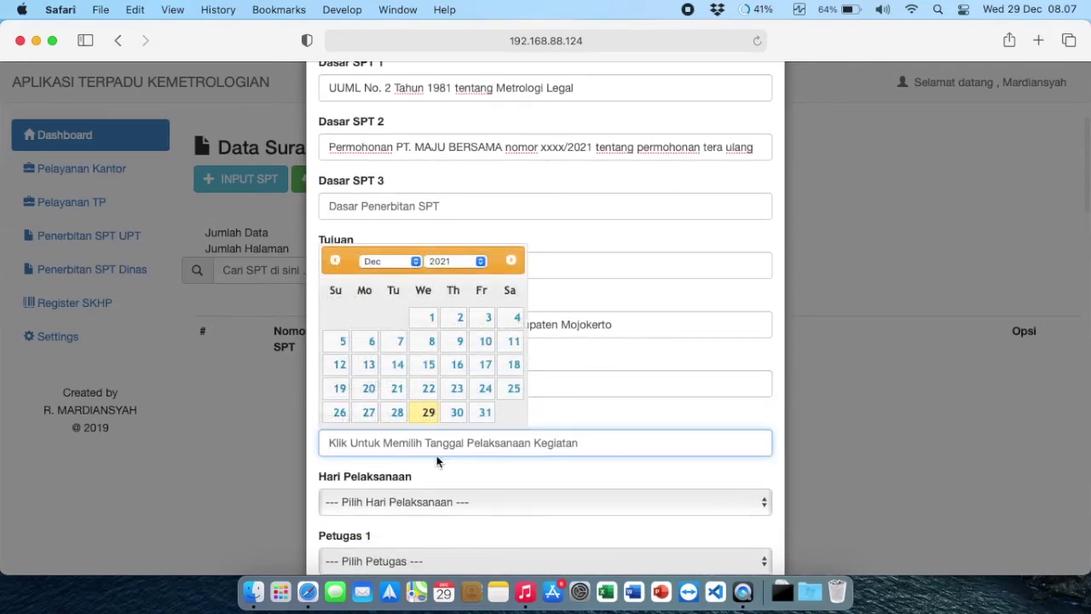
click(428, 415)
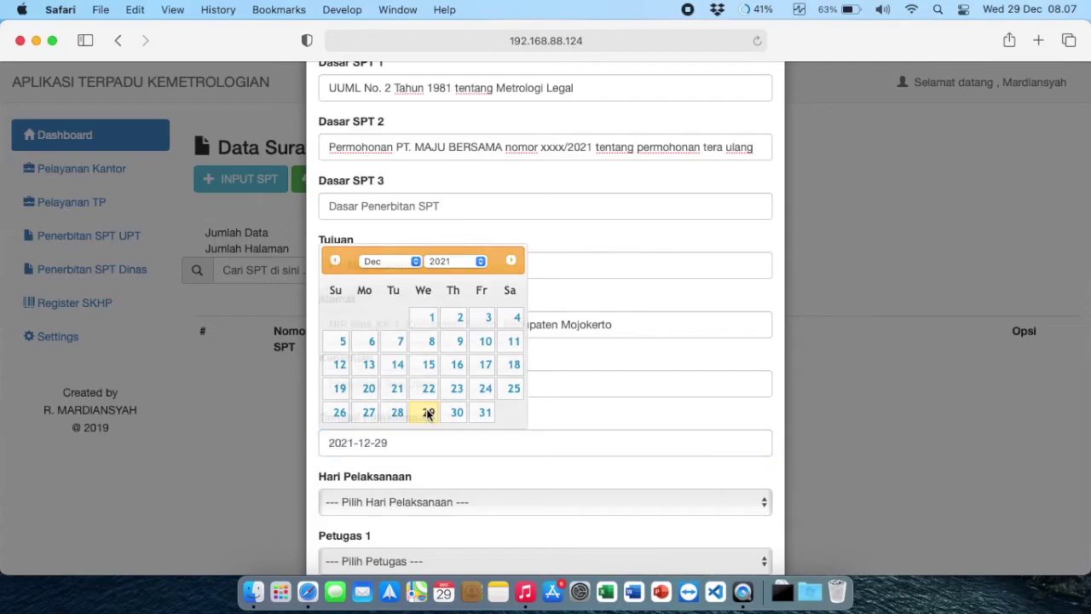
scroll(289, 450, down, 4)
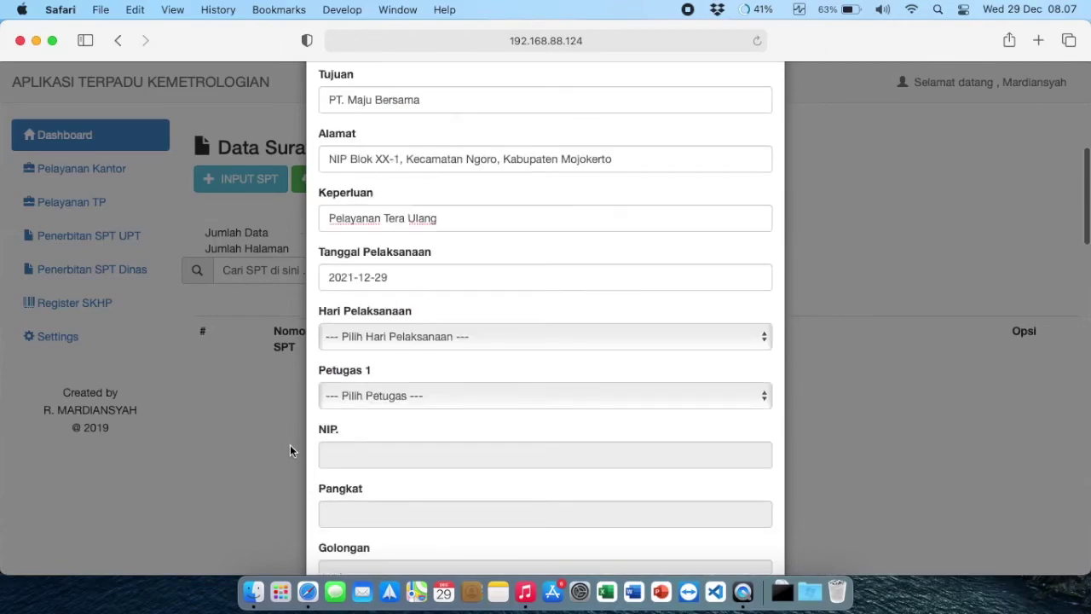
click(442, 337)
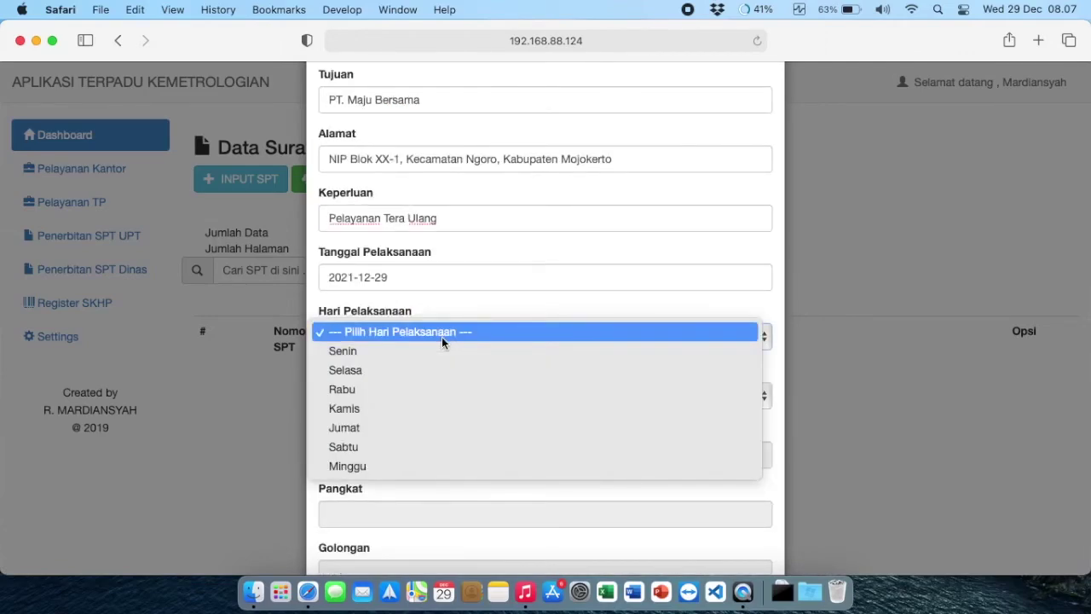
click(384, 389)
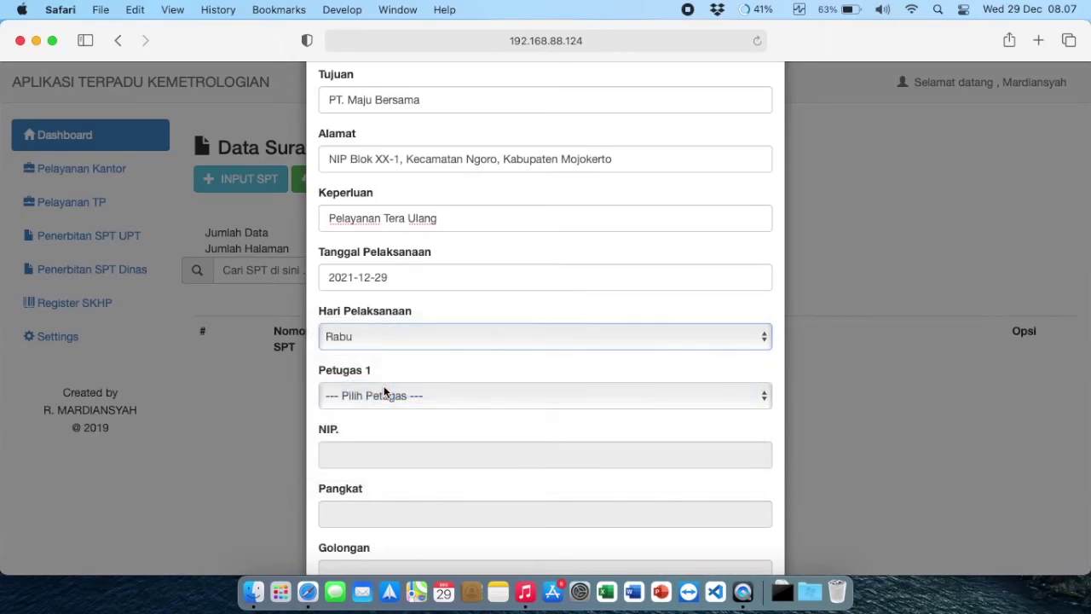
Step: Assign officers from the dropdowns as Petugas 1 and Petugas 2
scroll(401, 393, down, 2)
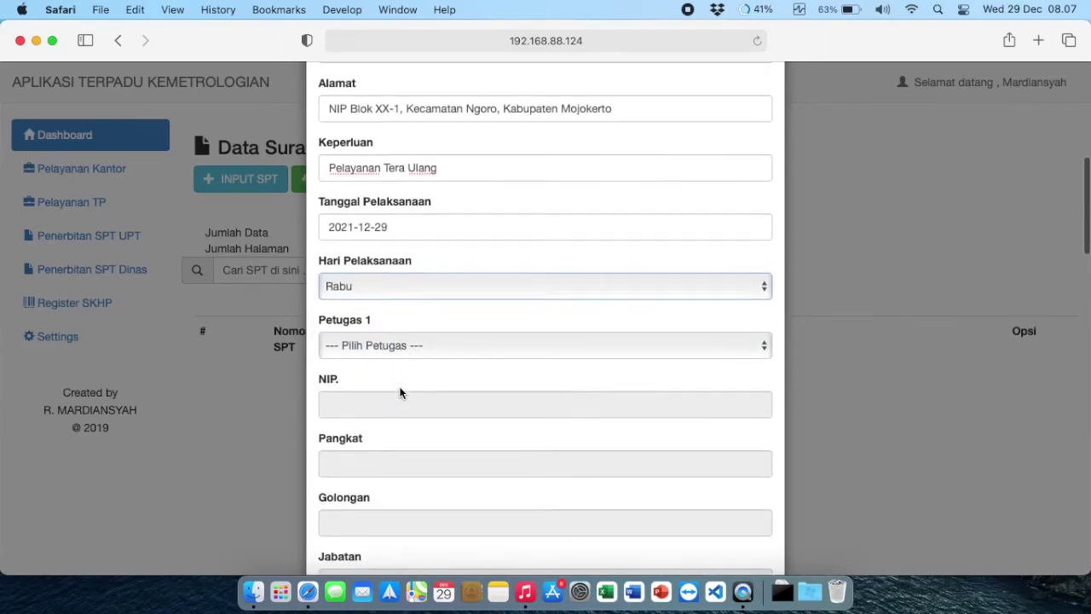
click(415, 310)
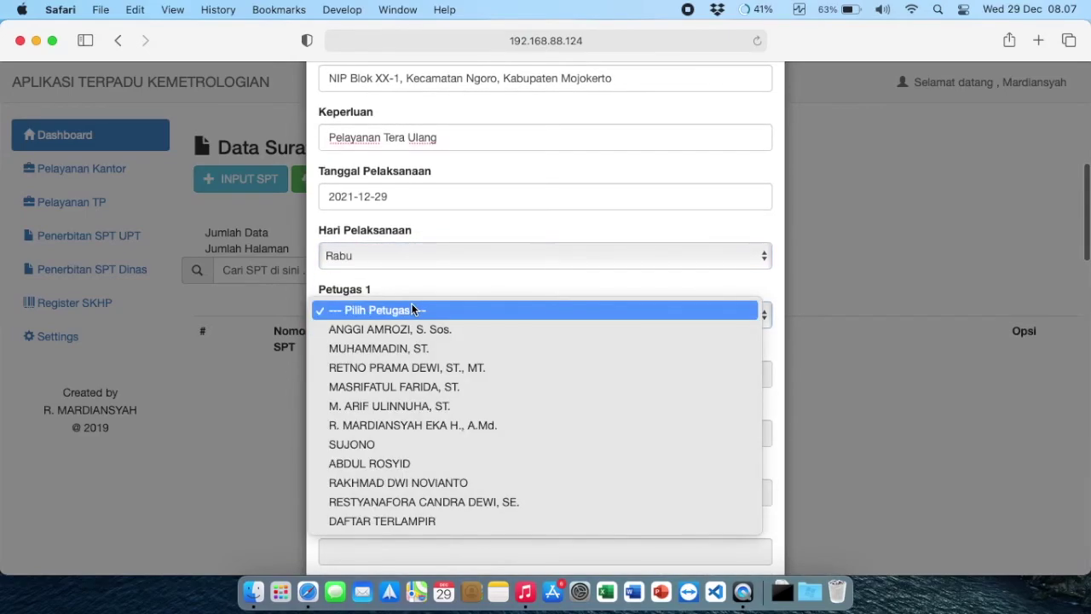
click(406, 353)
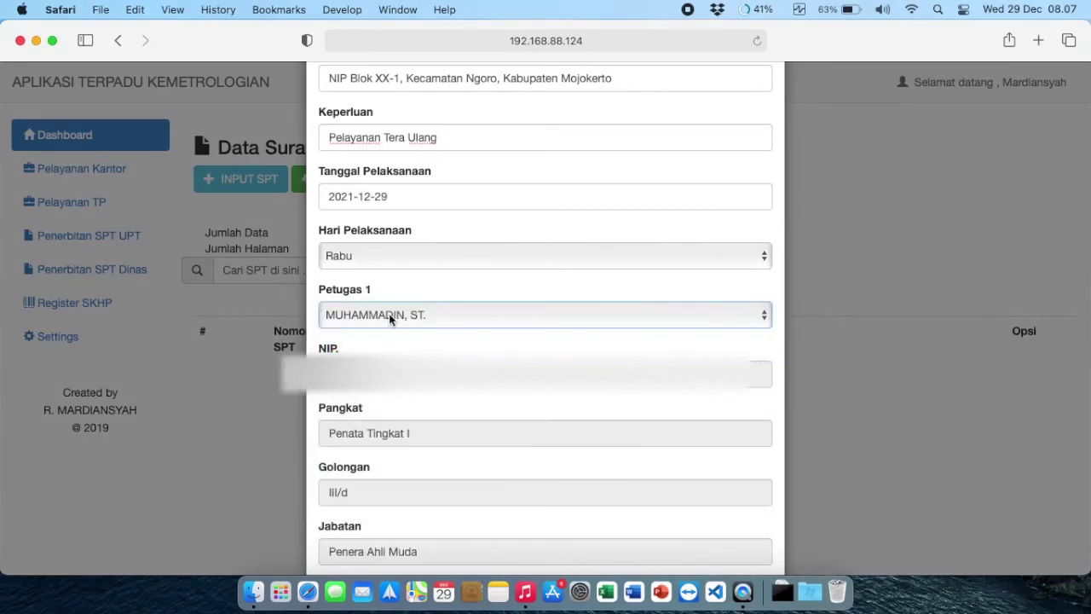
scroll(384, 389, down, 1)
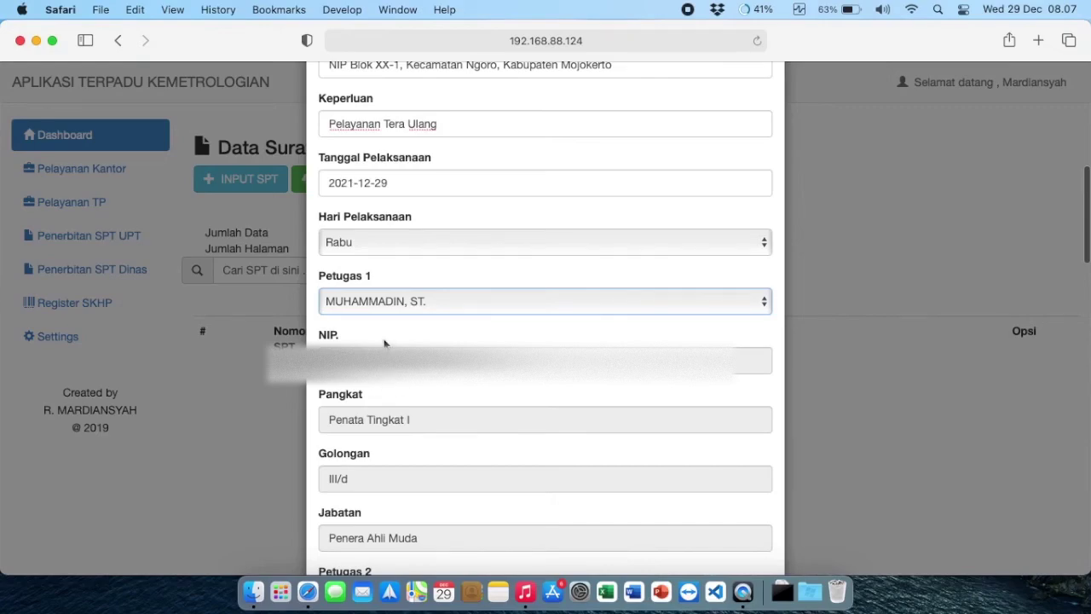
scroll(384, 343, down, 5)
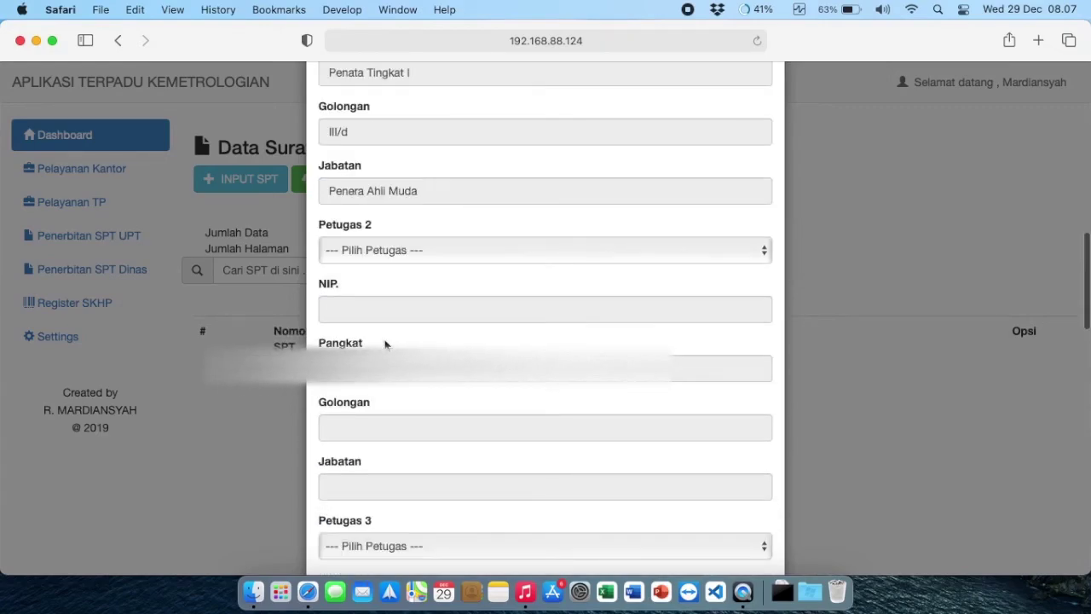
click(399, 250)
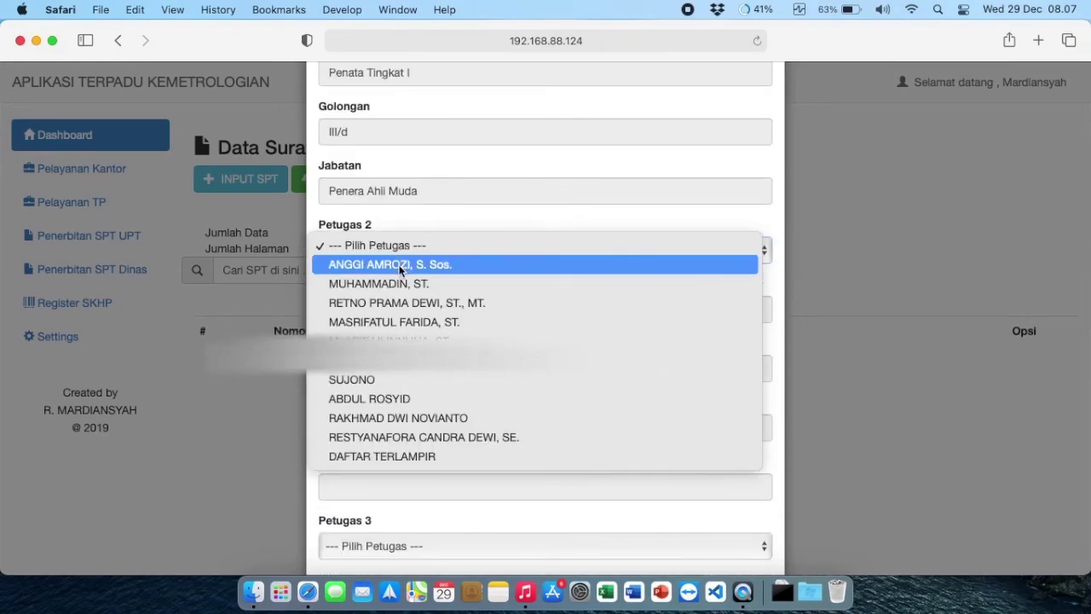
click(396, 357)
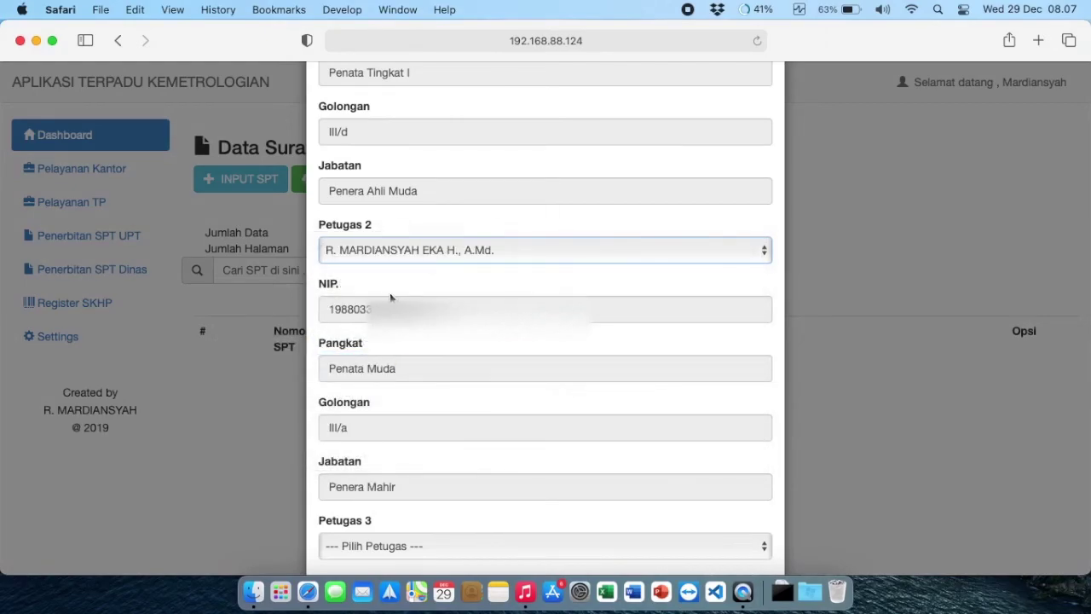
Step: Save the completed SPT form with SIMPAN at the bottom of the page
scroll(464, 439, down, 1)
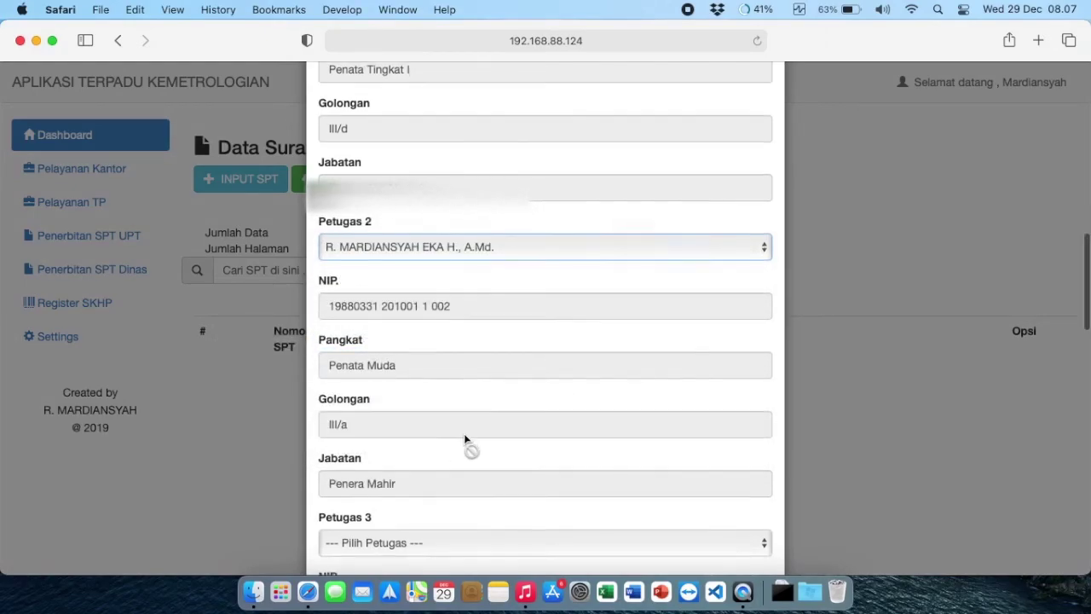
scroll(464, 435, down, 3)
scroll(393, 367, down, 6)
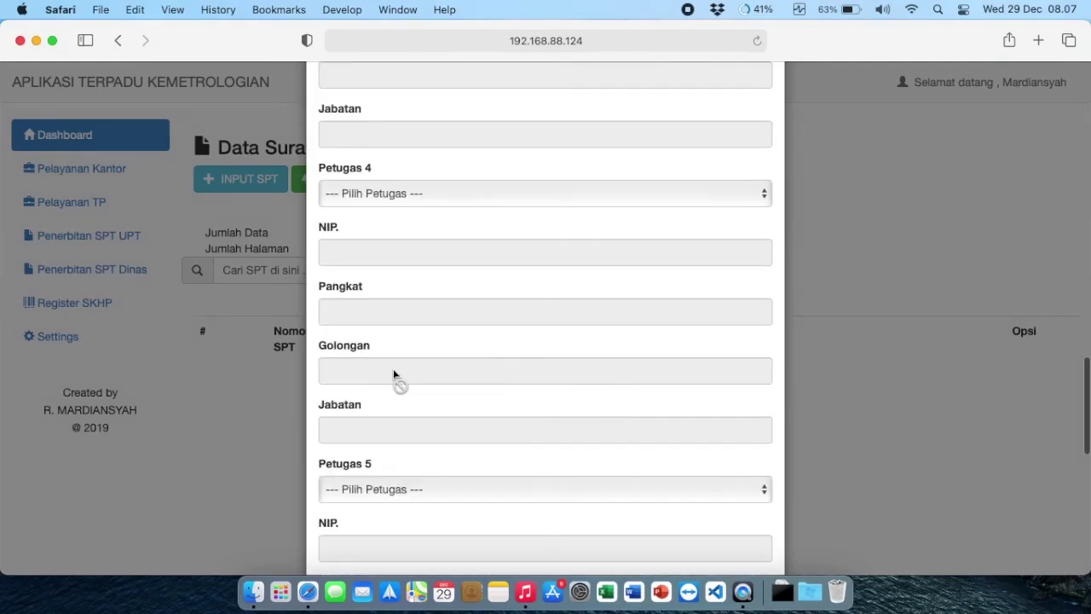
scroll(393, 373, down, 8)
scroll(402, 370, up, 3)
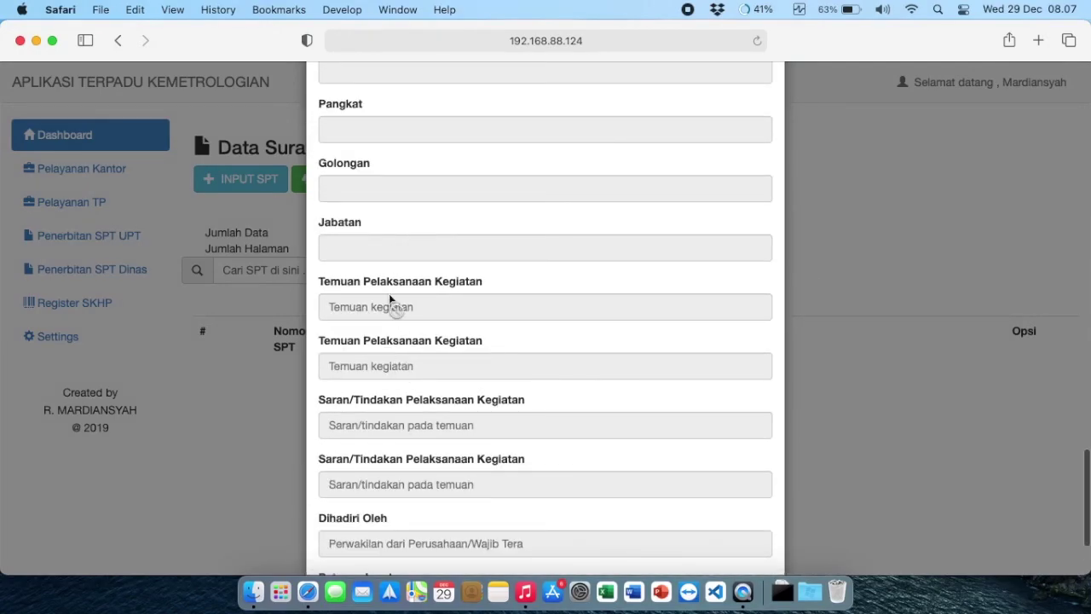
scroll(390, 332, down, 3)
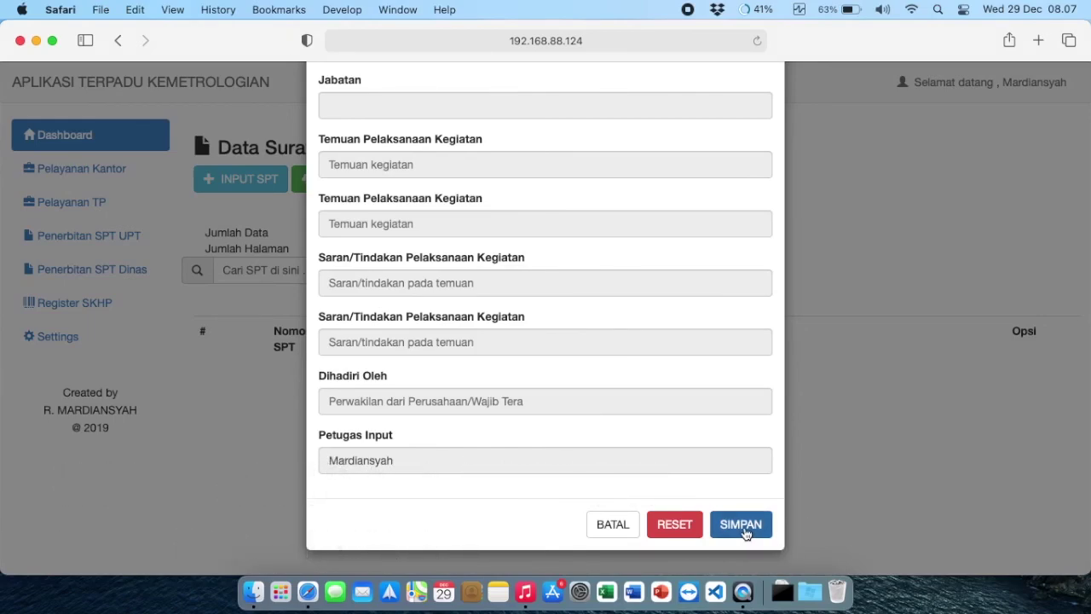
click(740, 526)
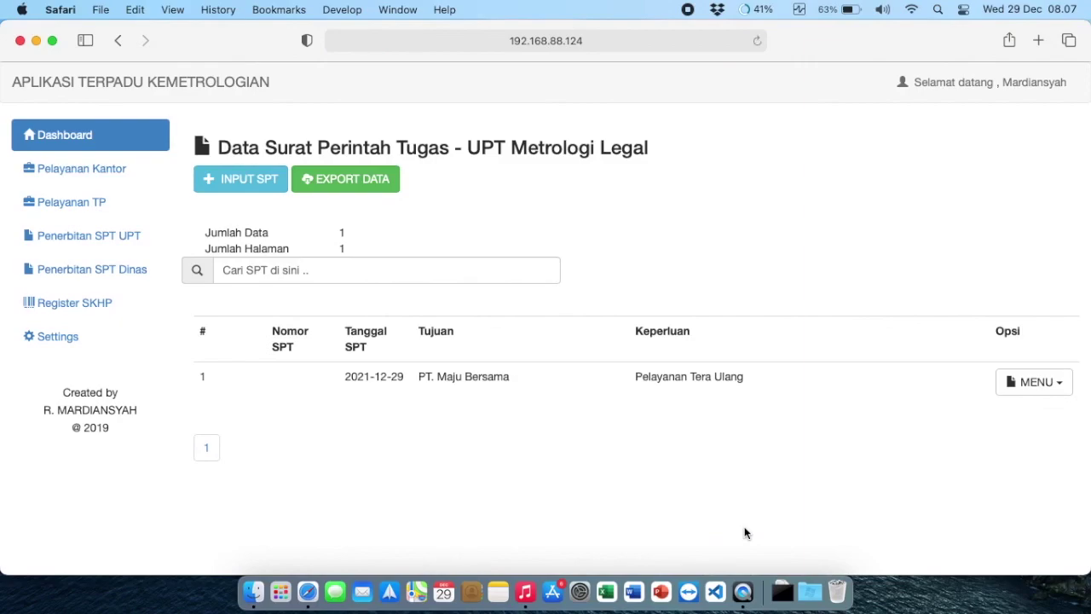